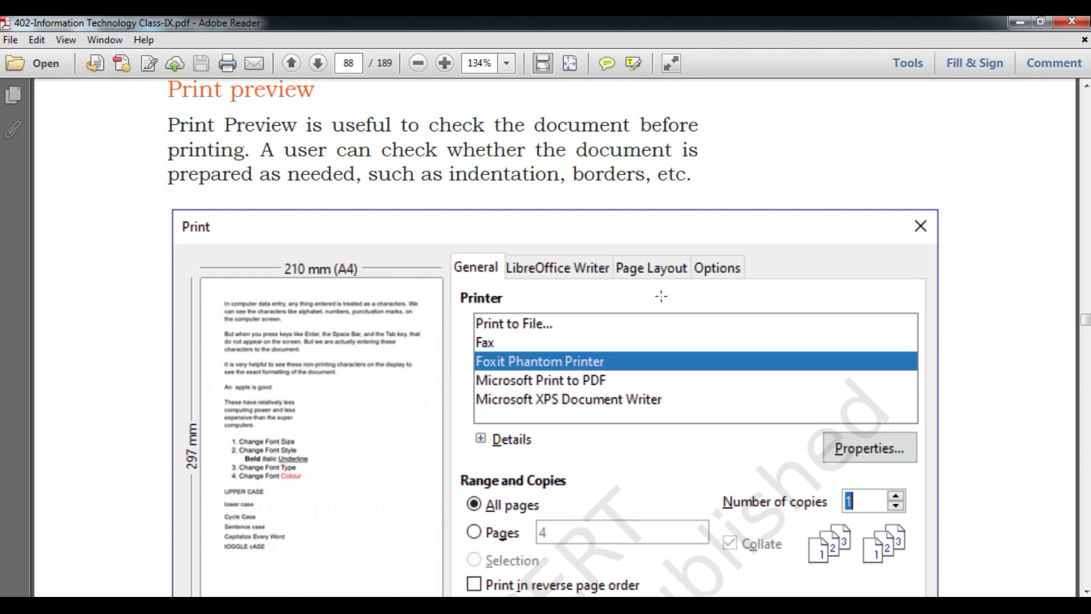
Read through the textbook sections on print preview, controlling printing, and printing all, single and multiple pages.
scroll(661, 295, down, 5)
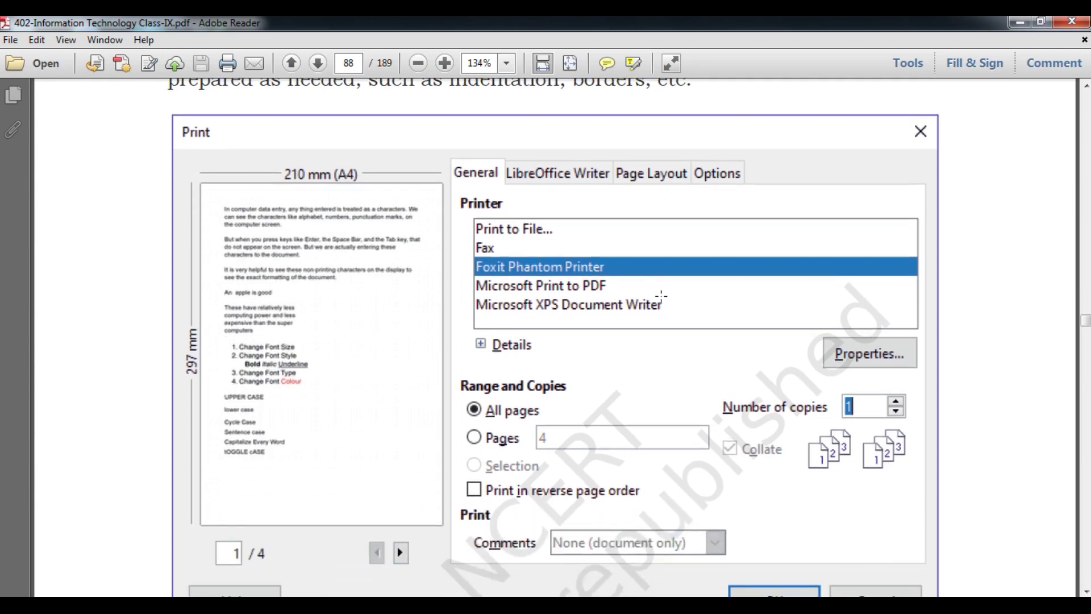
scroll(661, 295, down, 10)
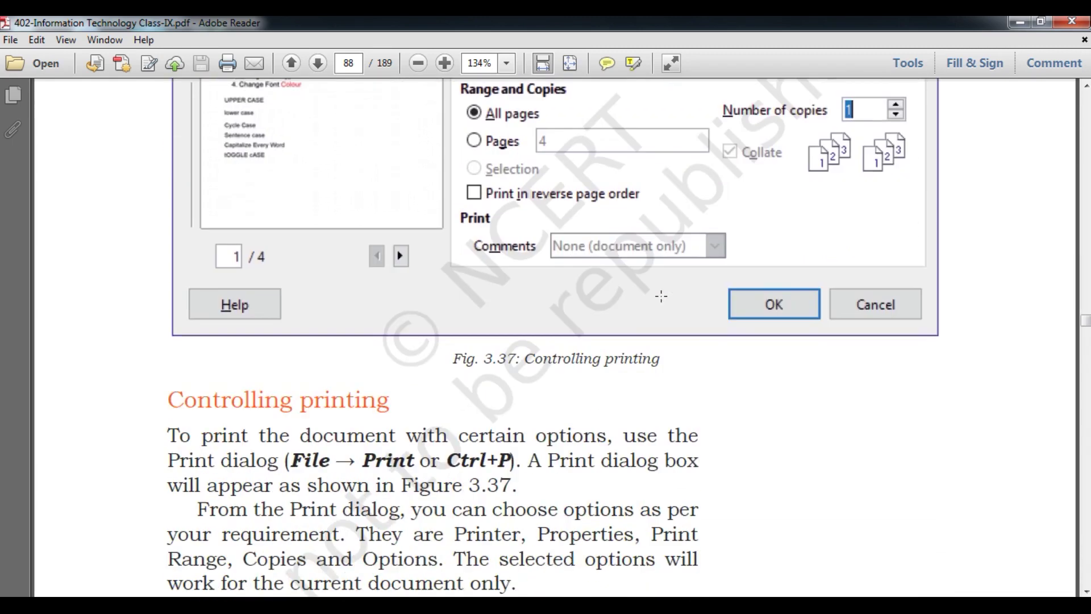
scroll(660, 296, down, 4)
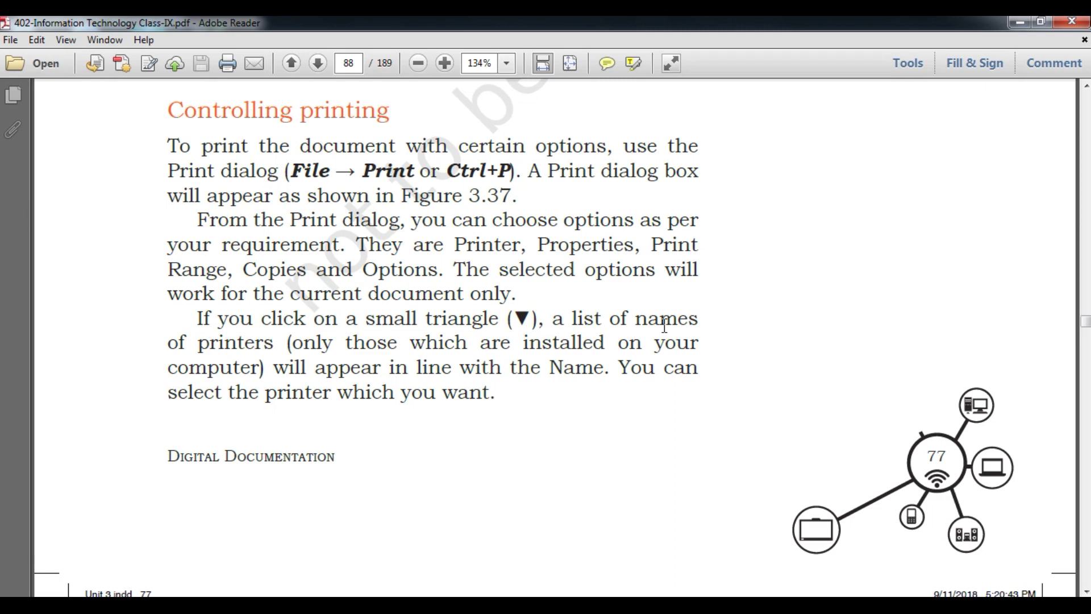
scroll(664, 326, down, 4)
scroll(664, 329, down, 4)
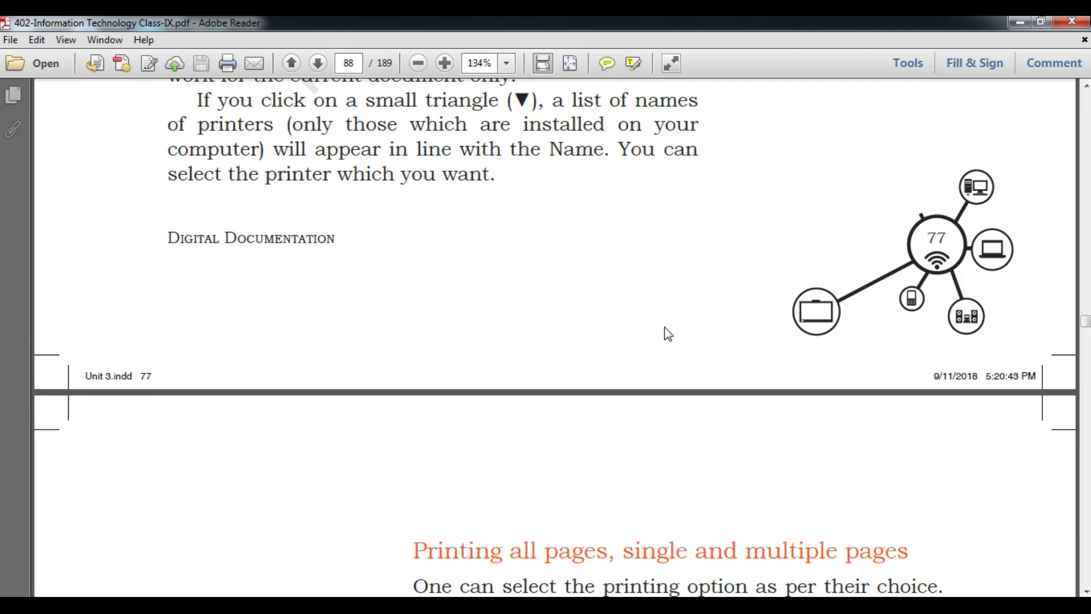
scroll(664, 330, down, 12)
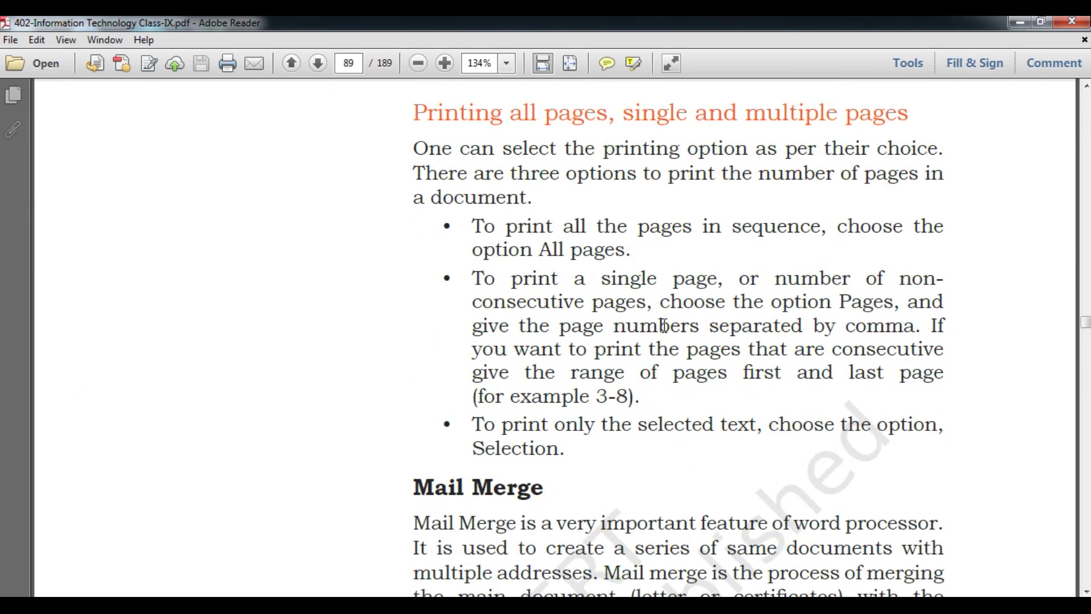
scroll(664, 327, up, 1)
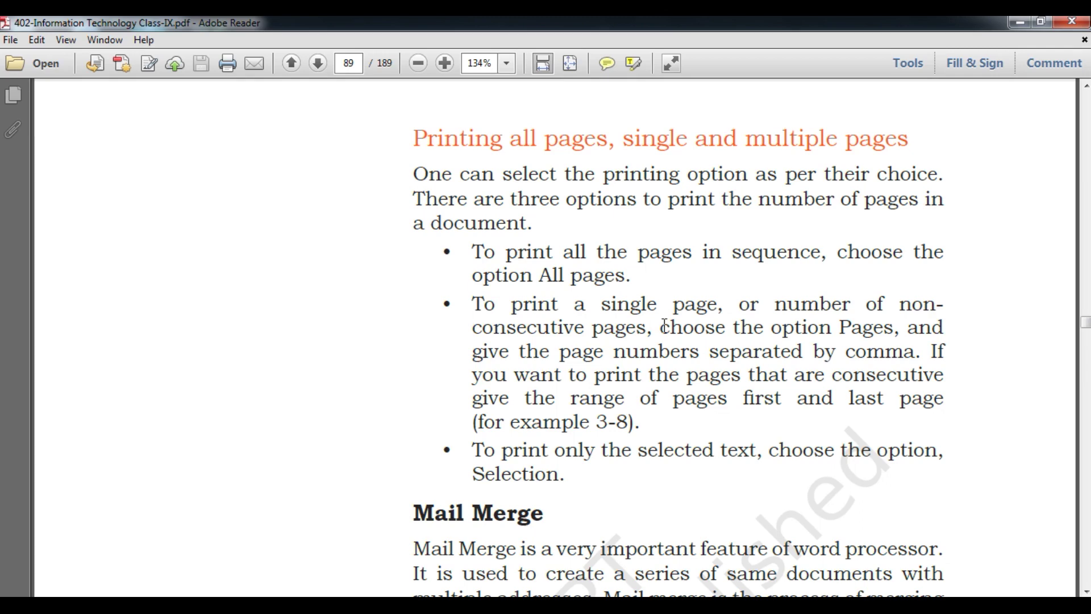
Minimize the textbook PDF, launch OpenOffice from the desktop and create a new text document.
click(1018, 23)
click(1018, 23)
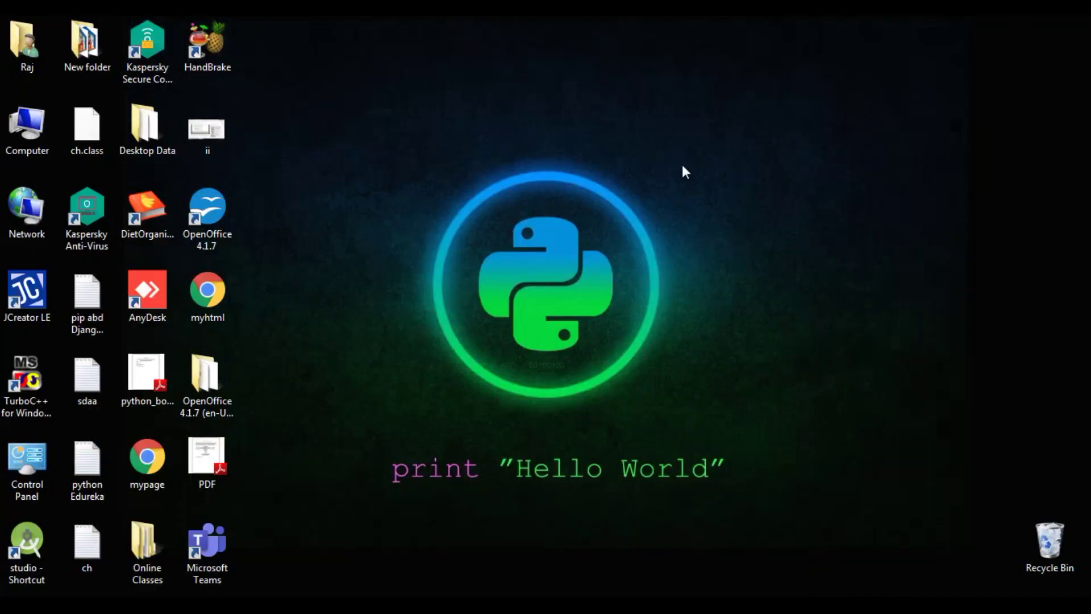
double_click(208, 219)
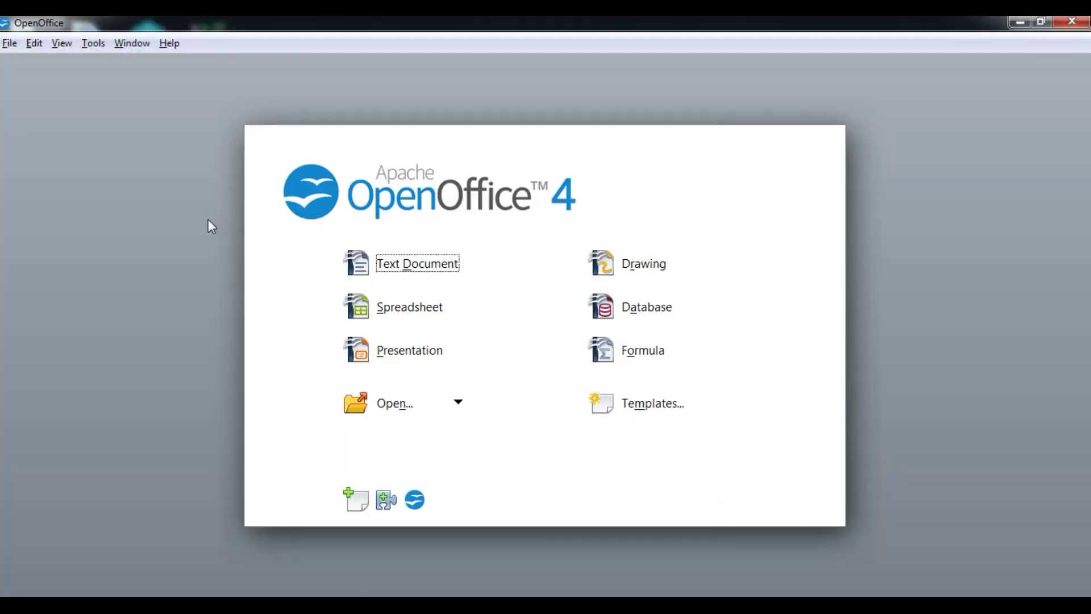
click(361, 265)
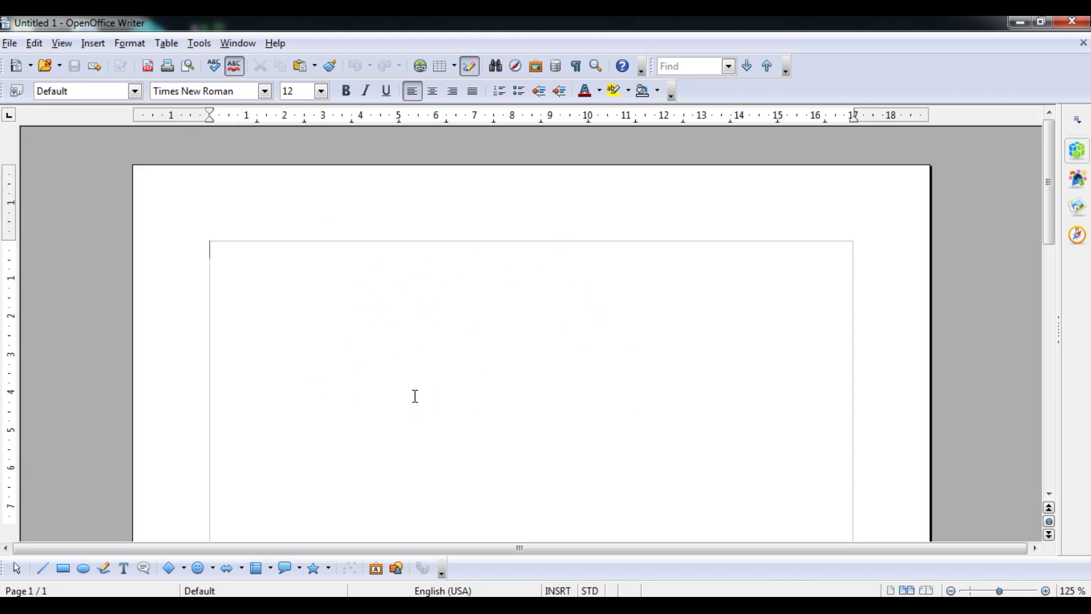
Copy the textbook text from "Printing a document" through "Printing all pages, single and multiple pages" into the blank Writer document.
mouse_move(416, 605)
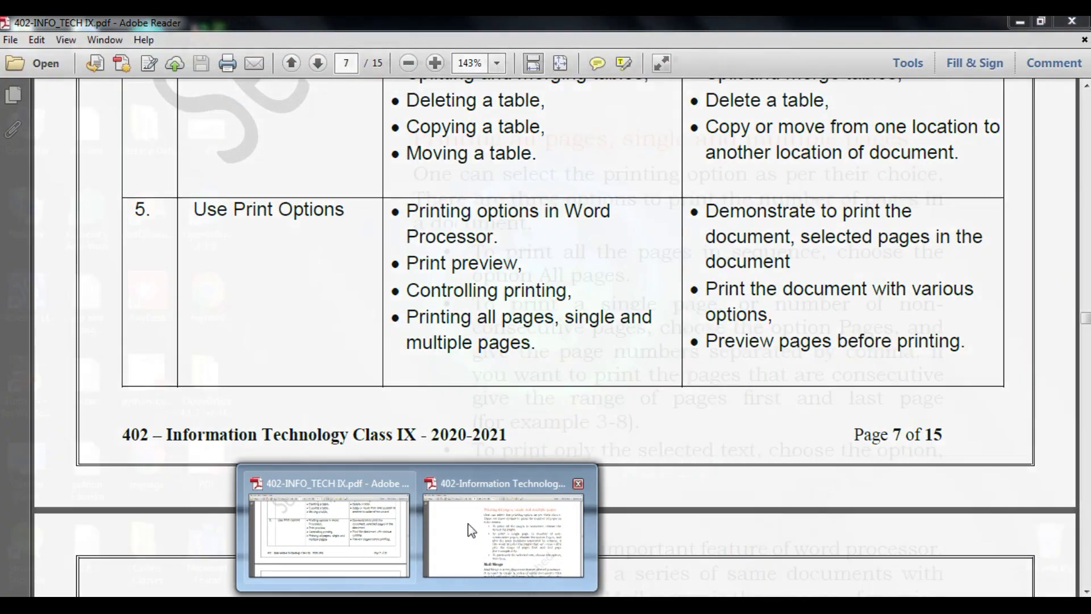
click(468, 522)
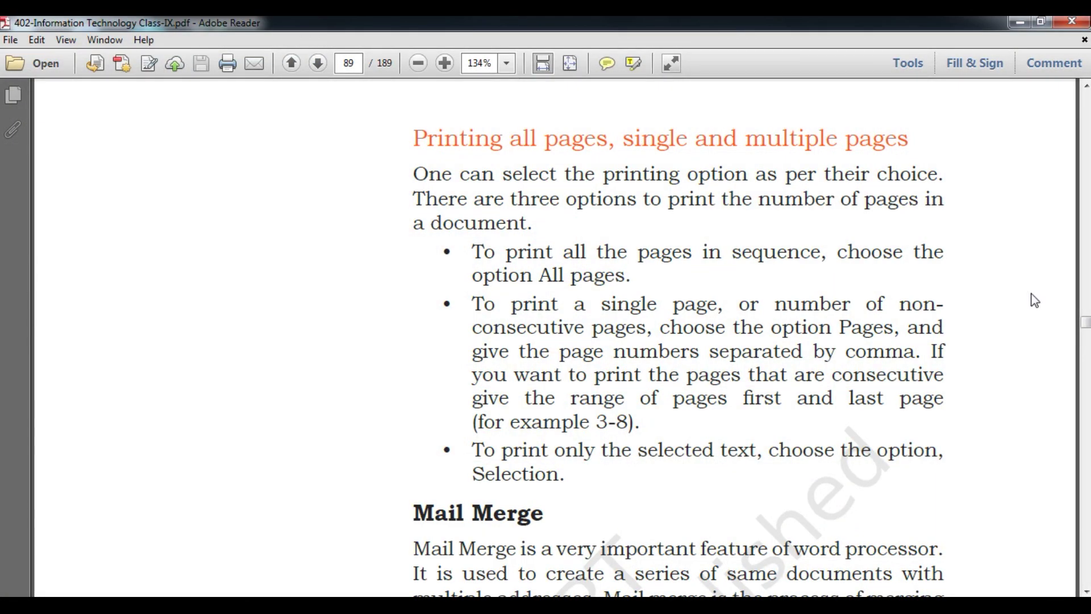
scroll(1085, 336, up, 1)
scroll(1085, 337, up, 15)
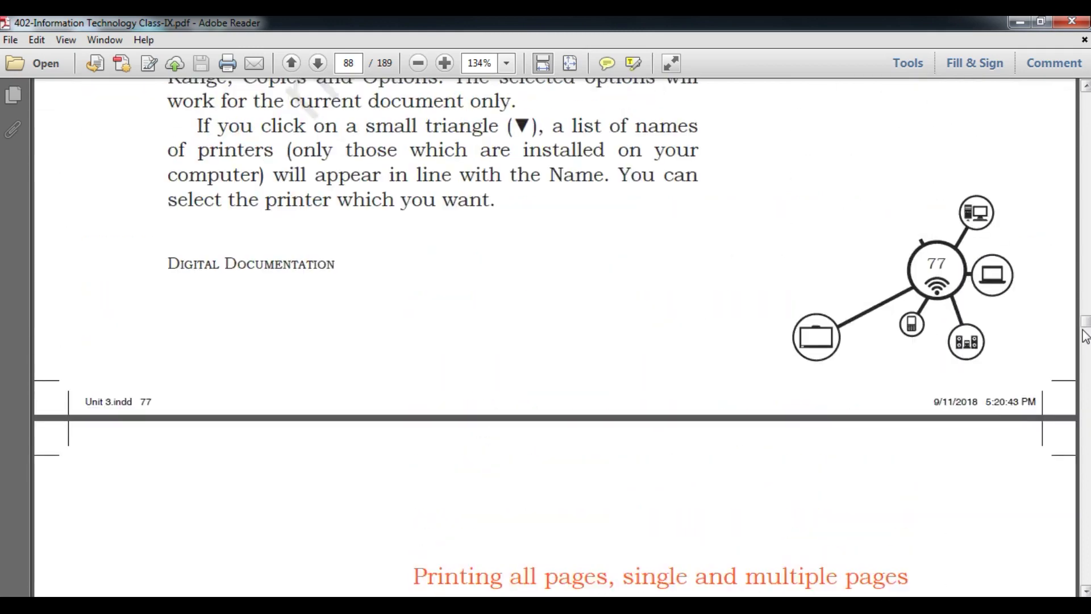
scroll(1085, 336, down, 2)
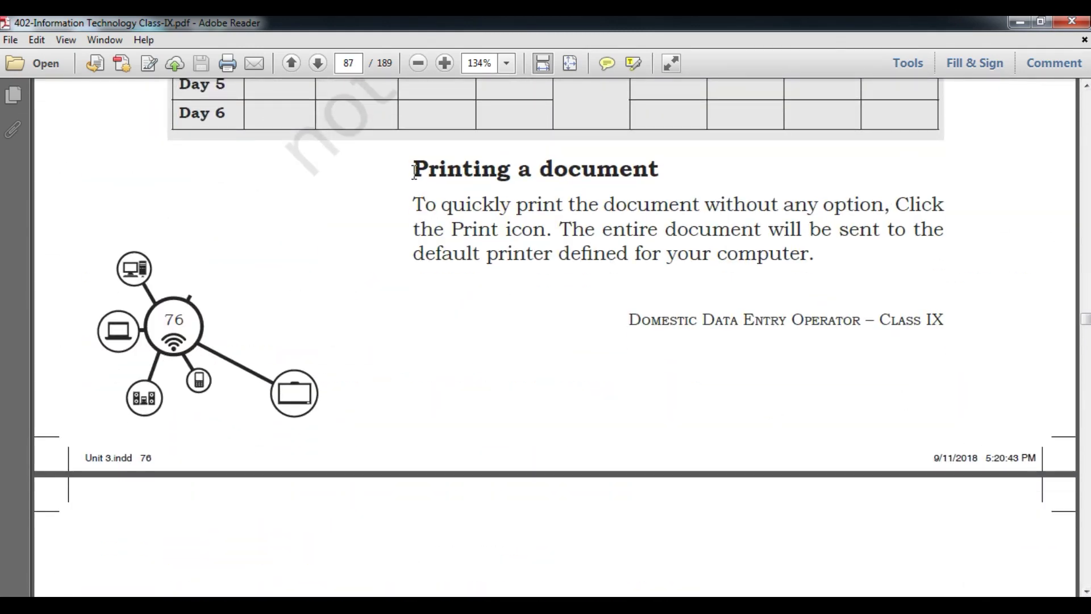
drag(414, 170, 585, 356)
drag(700, 320, 713, 338)
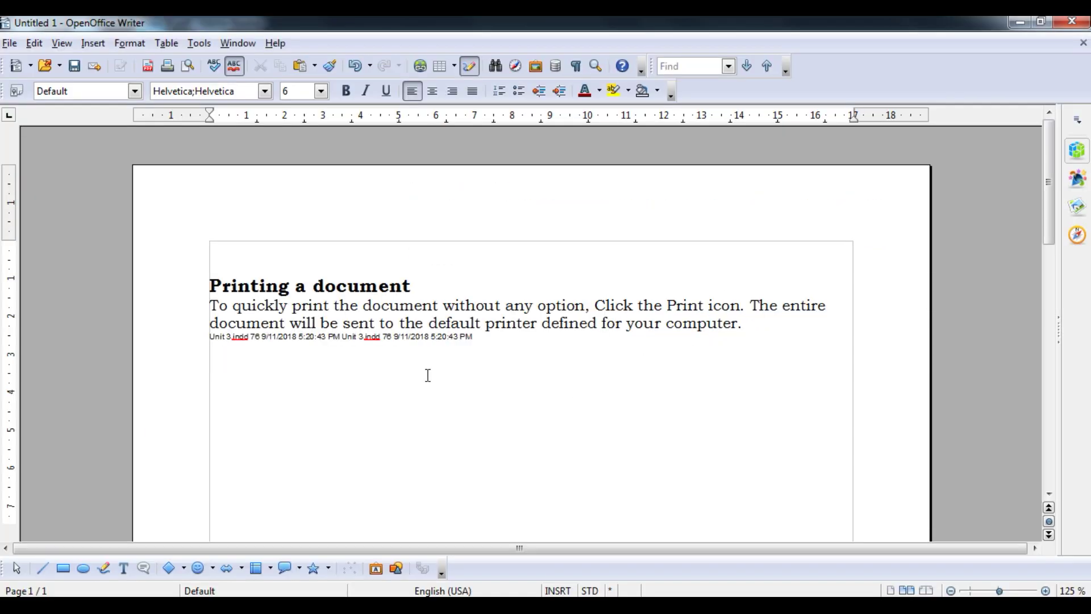
click(241, 247)
text(Printing all pages, single and multiple pages One can select the printing option as per their choice. There are three options to print the number of pages in a document. • To print all the pages in sequence, choose the option All pages. • To print a single page, or number of nonconsecutive pages, choose the option Pages, and give the page numbers separated by comma. If you want to print the pages that are consecutive give the range of pages first and last page (for example 3-8). • To print only the selected text, choose the option, Selection.)
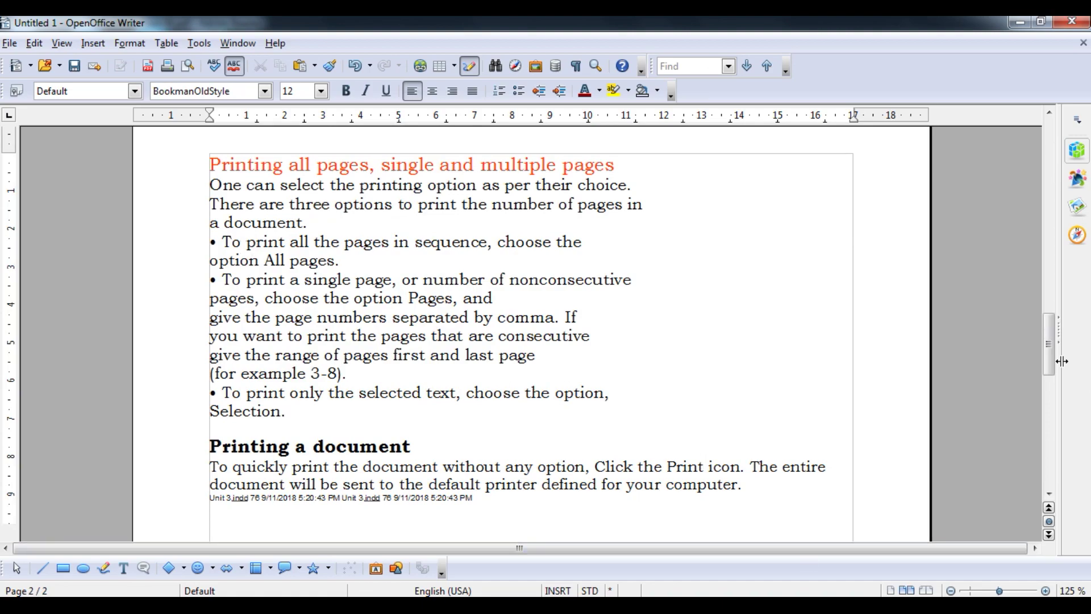
Delete the unwanted text between the first "Printing a document" paragraph and the "Print preview" heading.
drag(1049, 360, 1050, 190)
drag(210, 181, 406, 188)
key(Delete)
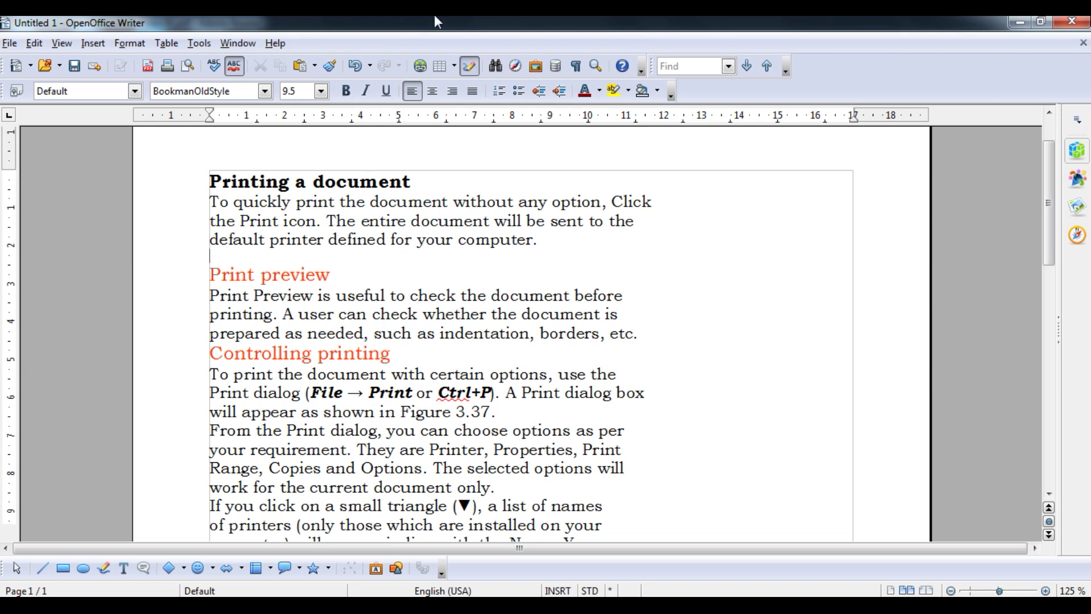
Print the entire document directly without any options, dismiss Adobe Reader's clipboard error and close the textbook PDF.
click(168, 67)
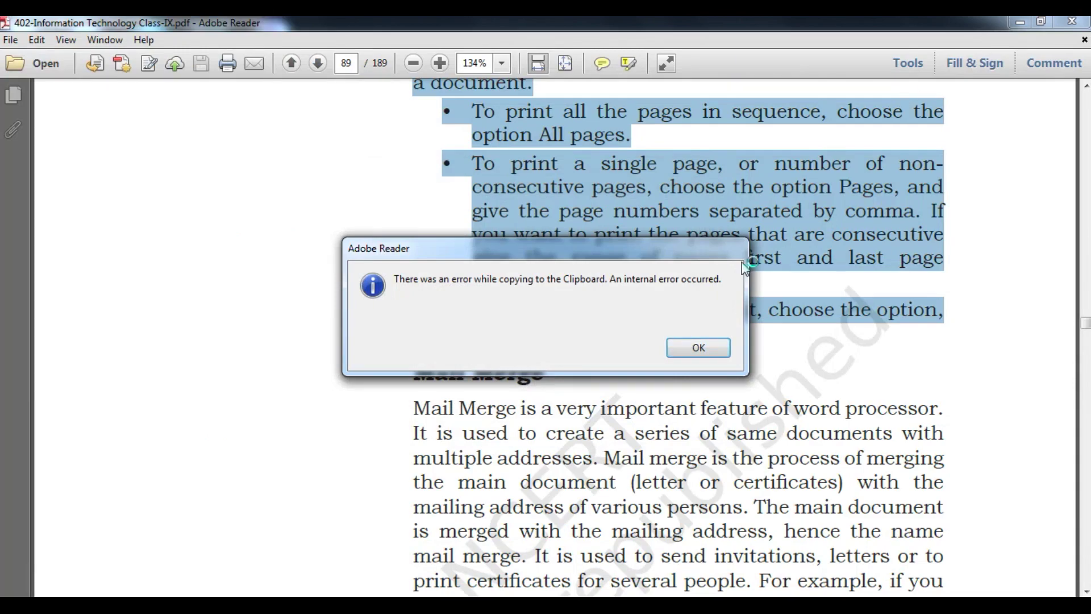
click(699, 347)
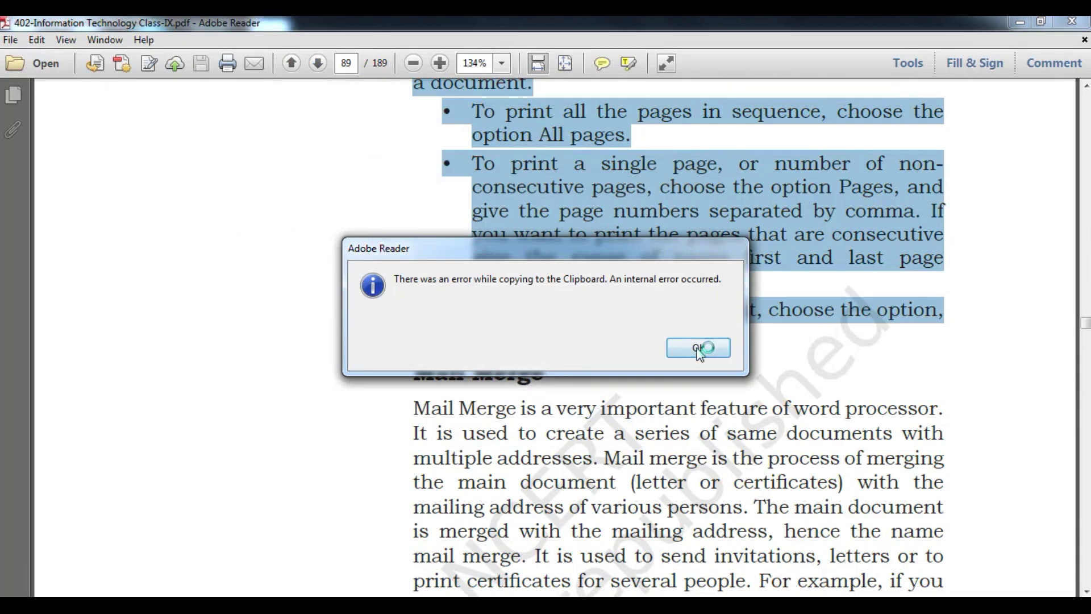
click(1075, 23)
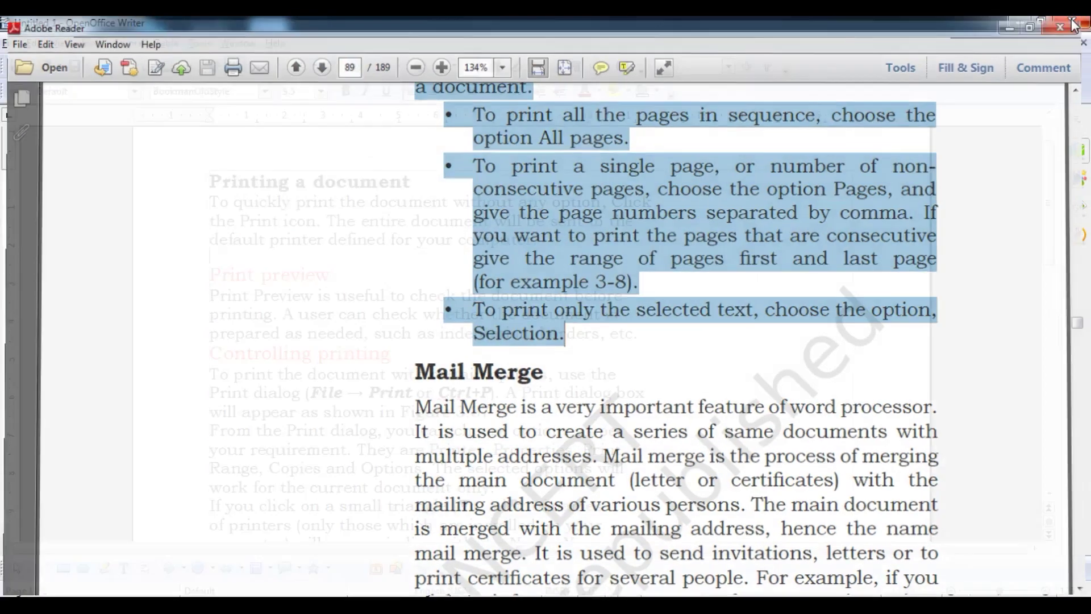
Minimize or close the open windows, including the file folders, to reach the desktop.
click(1017, 22)
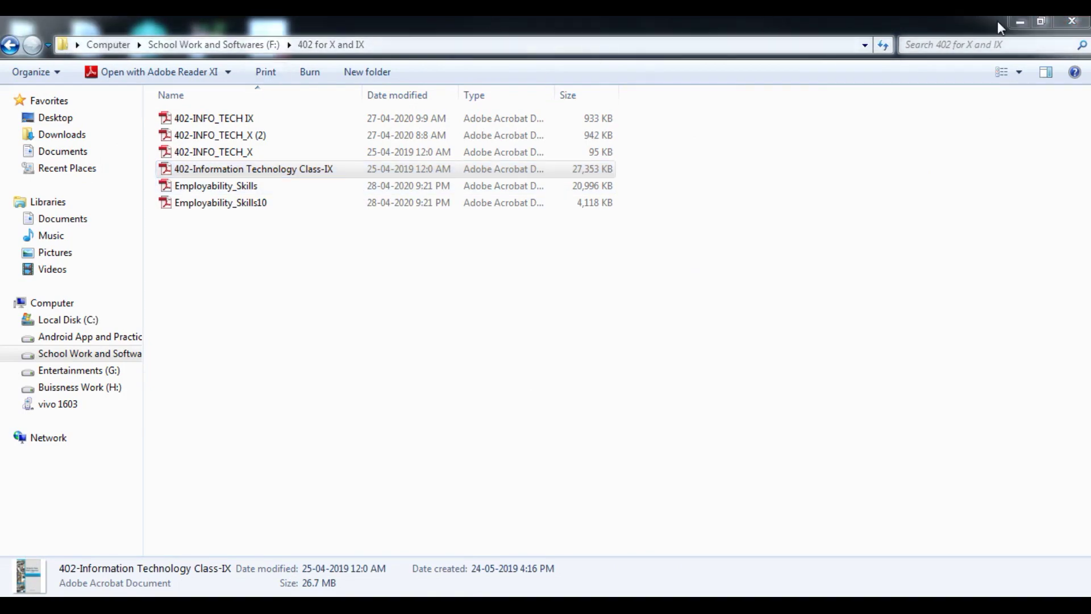
click(1041, 22)
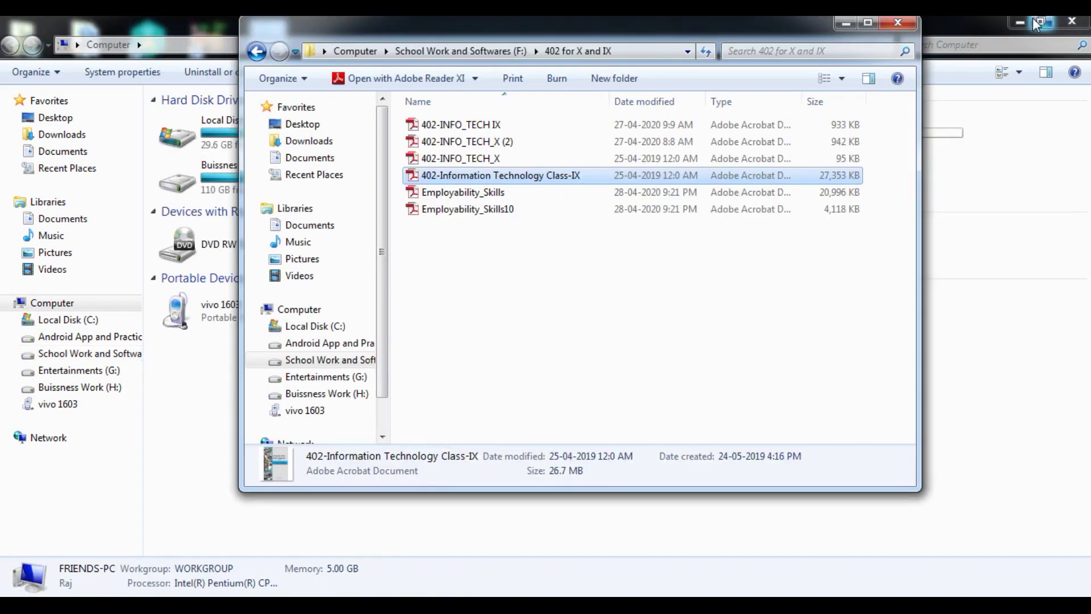
click(868, 23)
click(1020, 21)
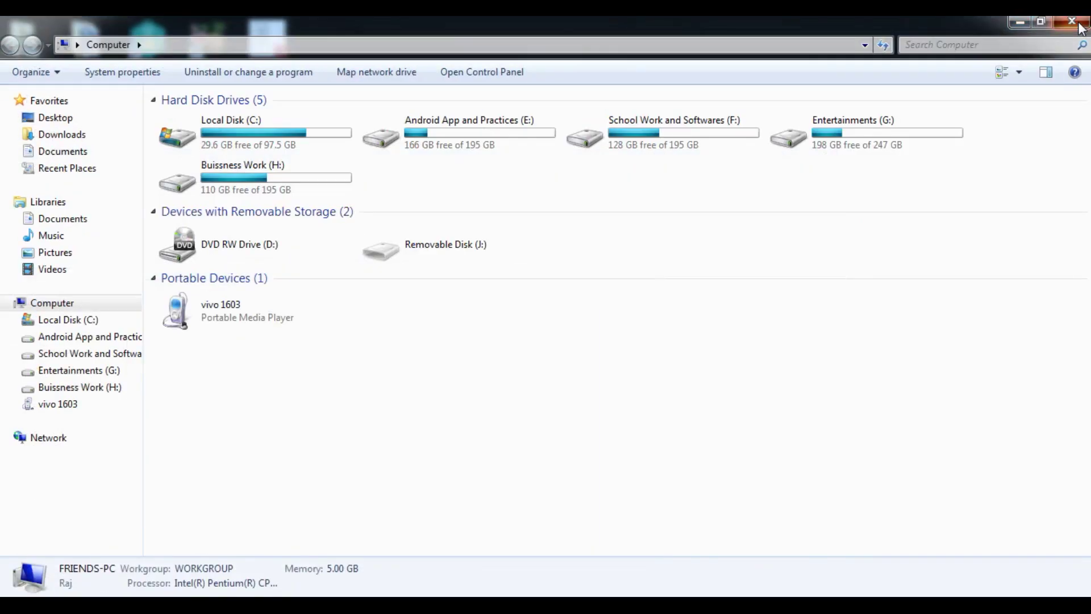
click(1071, 21)
Open the printed file Untitled1.pdf from the desktop and check its contents down to the end of the page.
click(250, 40)
double_click(250, 40)
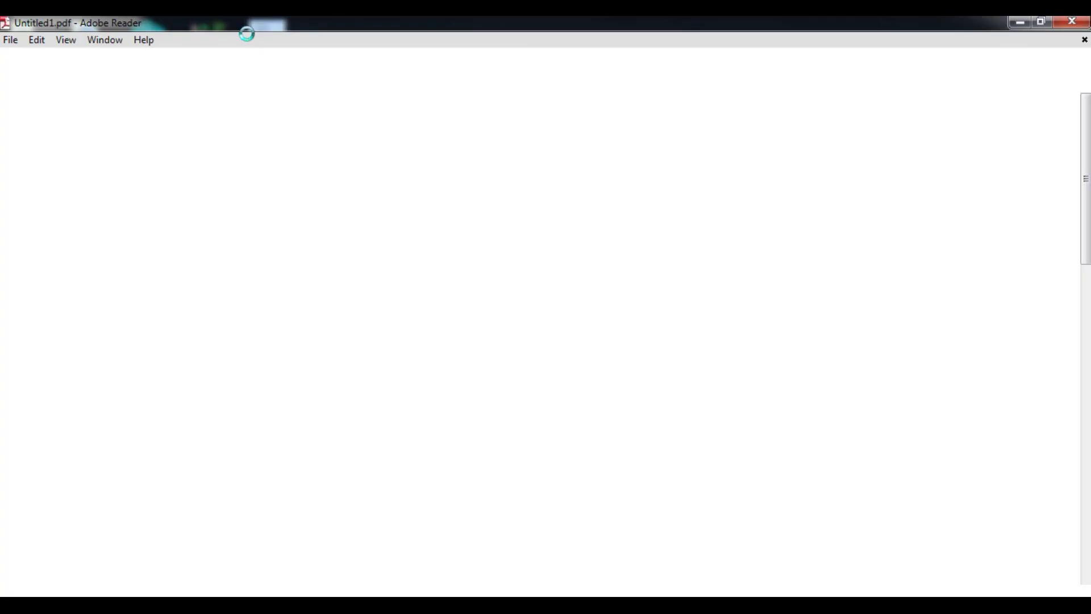
scroll(709, 279, down, 15)
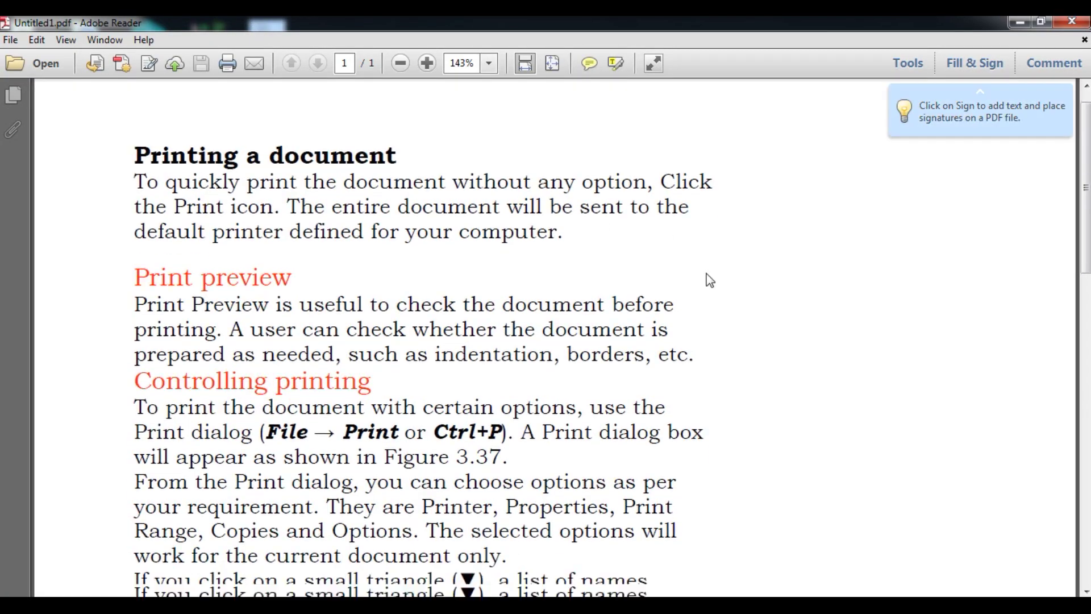
scroll(710, 280, down, 3)
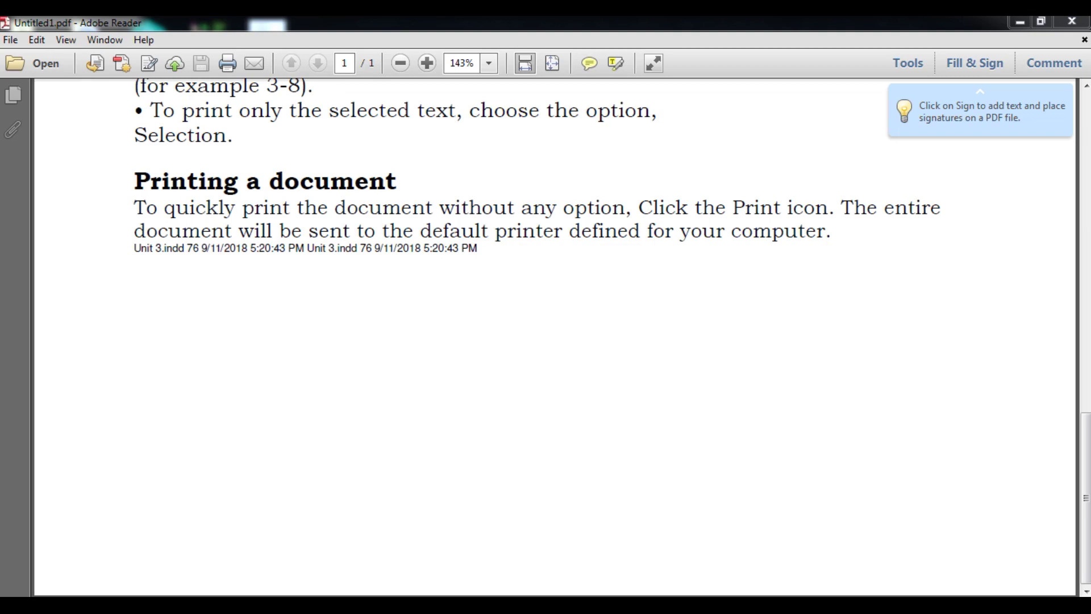
Return to the Writer document, view its Print dialog twice and close it each time without printing.
key(alt+Tab)
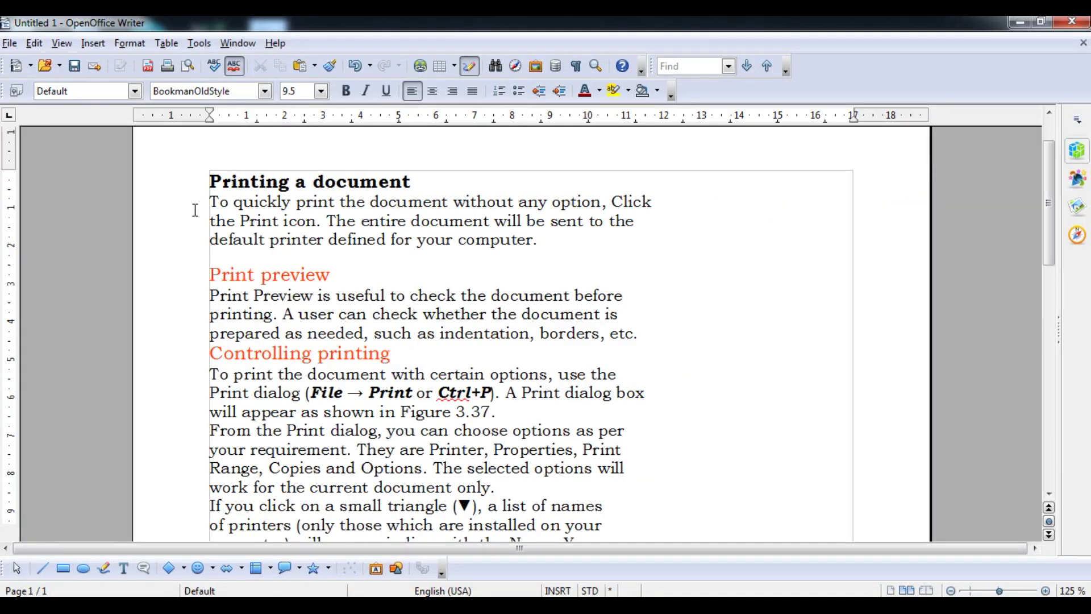
key(alt+f)
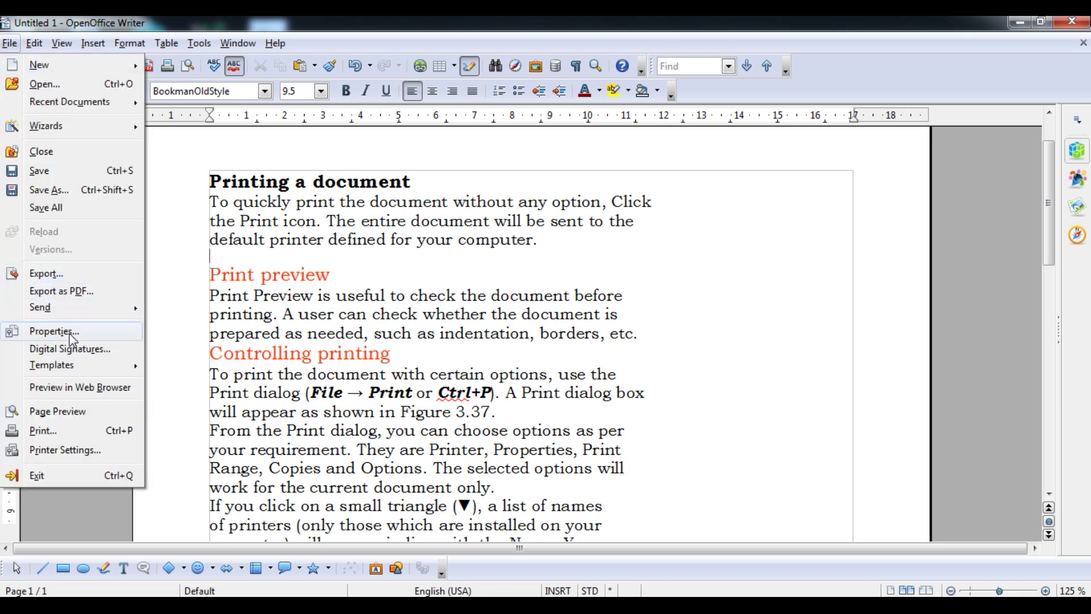
click(54, 440)
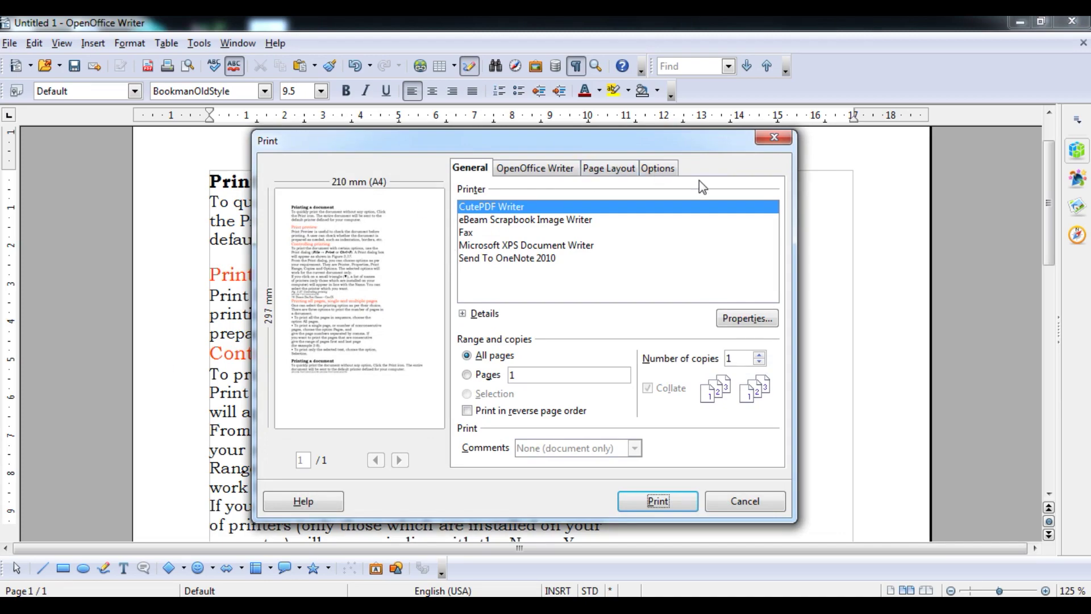
click(780, 138)
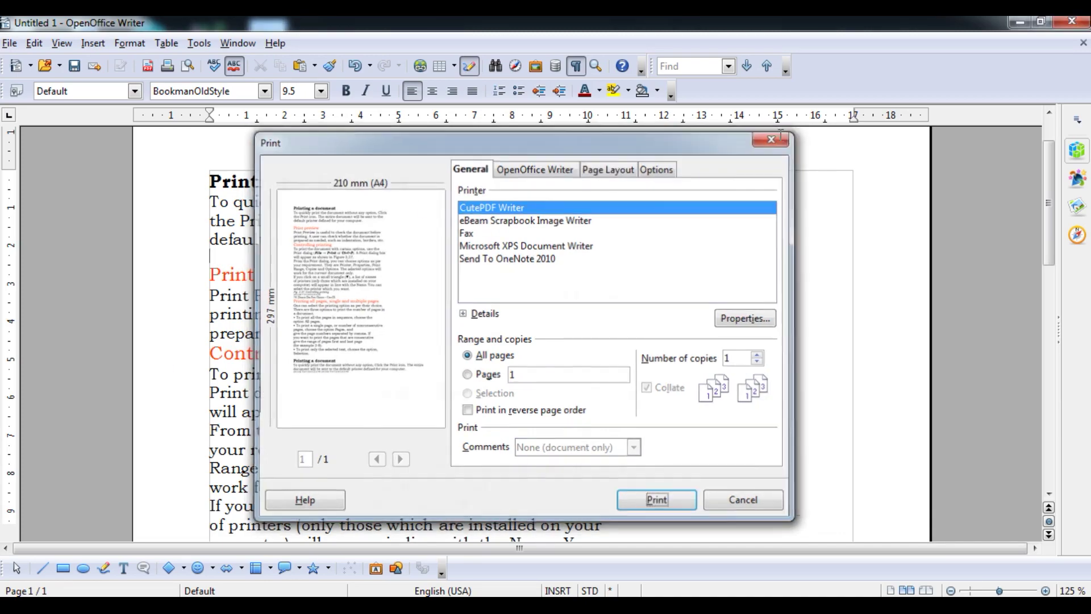
key(ctrl+p)
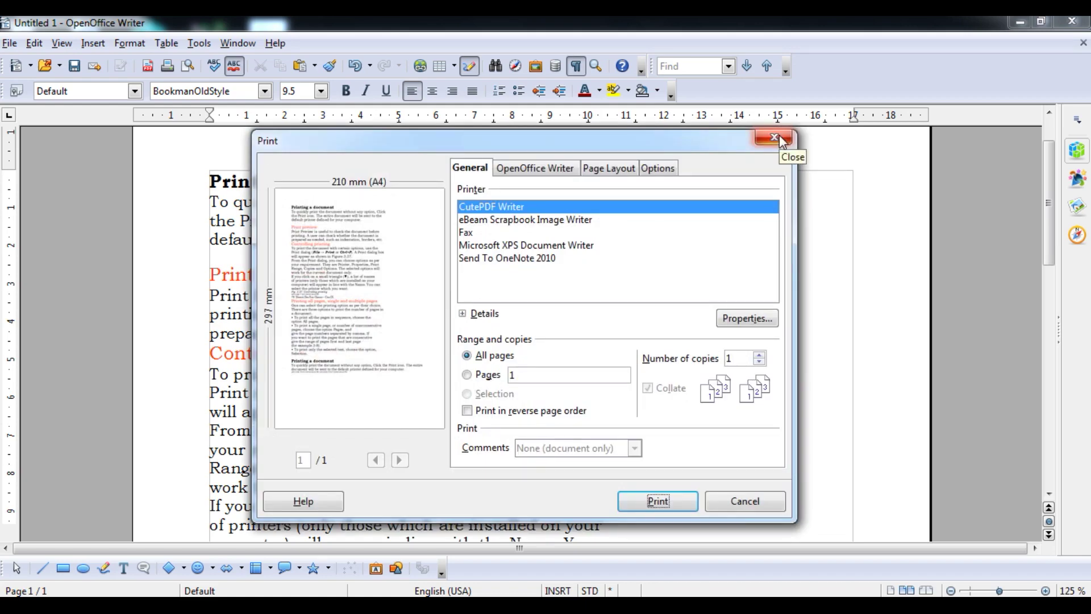
click(780, 140)
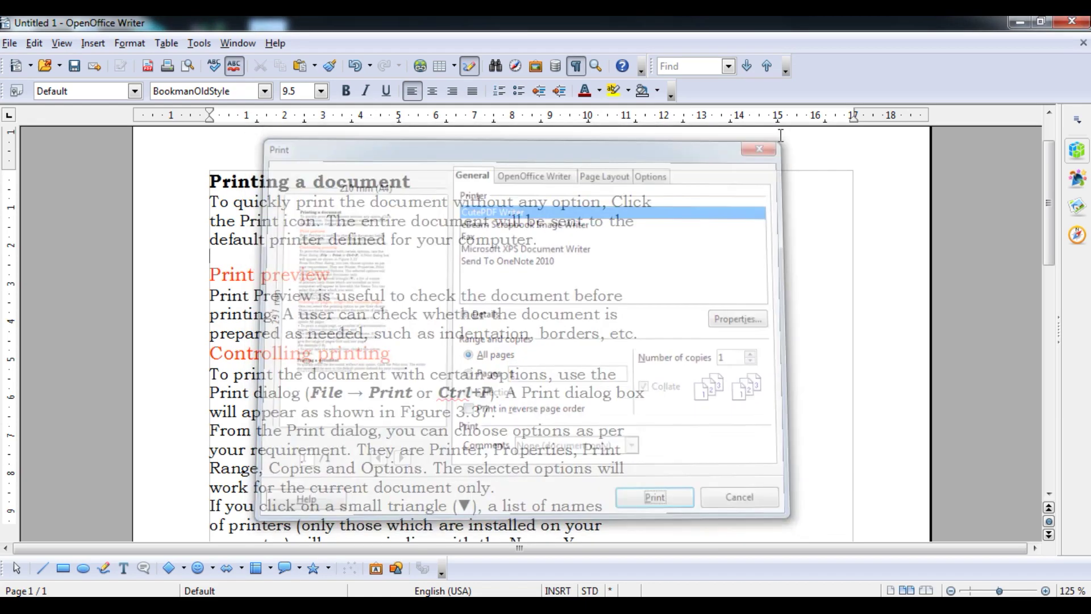
Show the document in Page Preview, enlarge it to 55% and reduce it back to 45%.
click(10, 43)
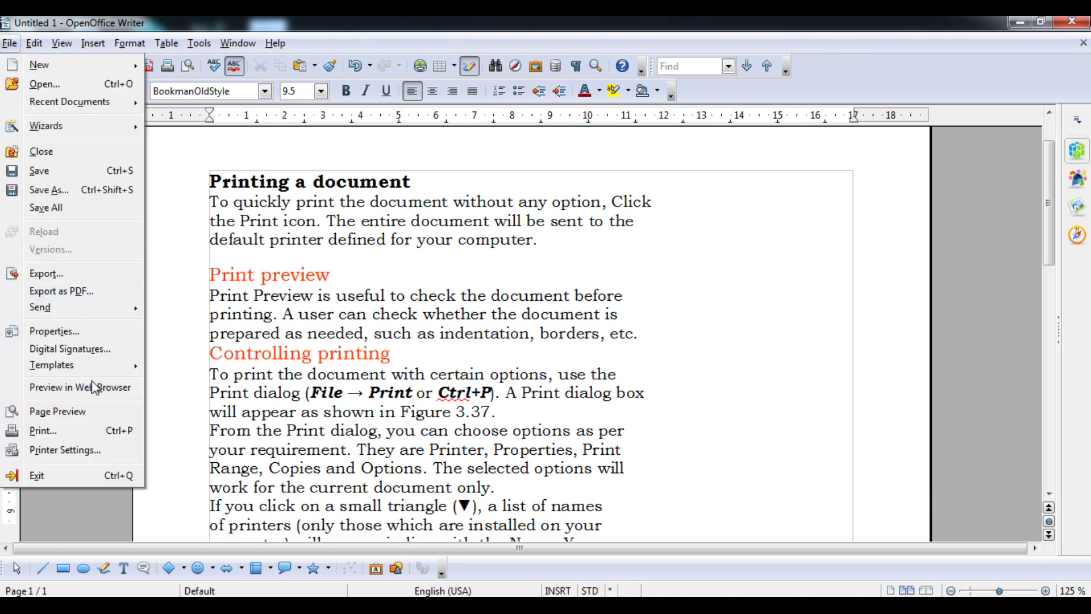
click(78, 416)
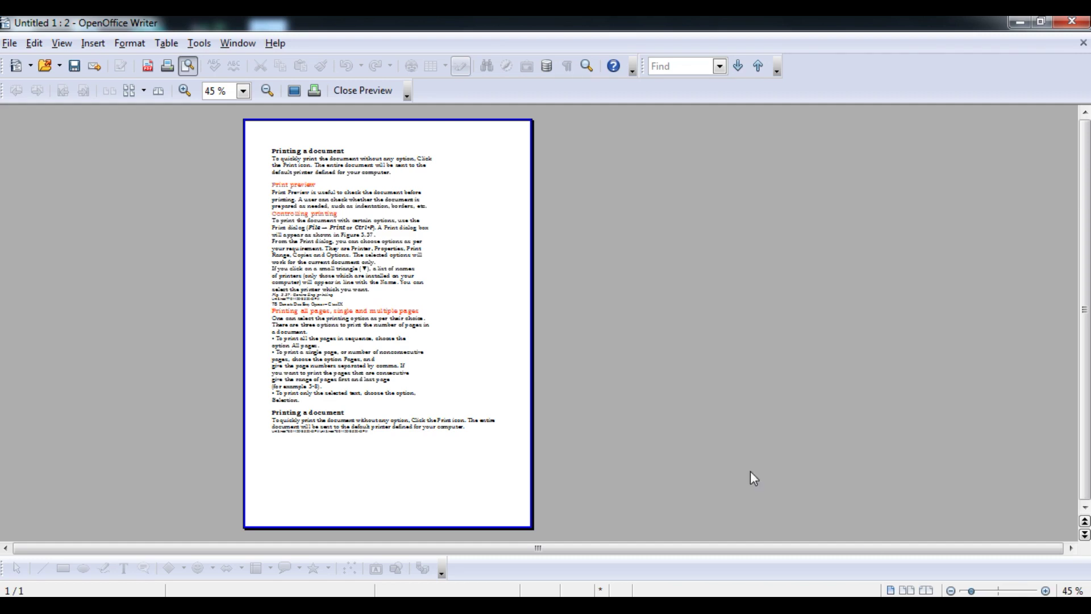
click(1046, 592)
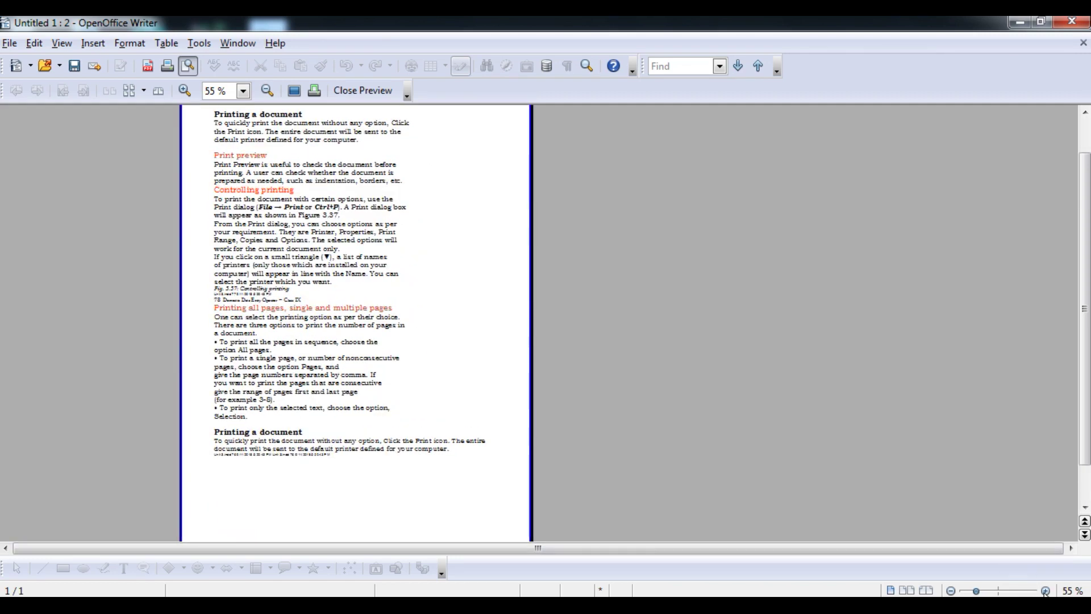
click(951, 592)
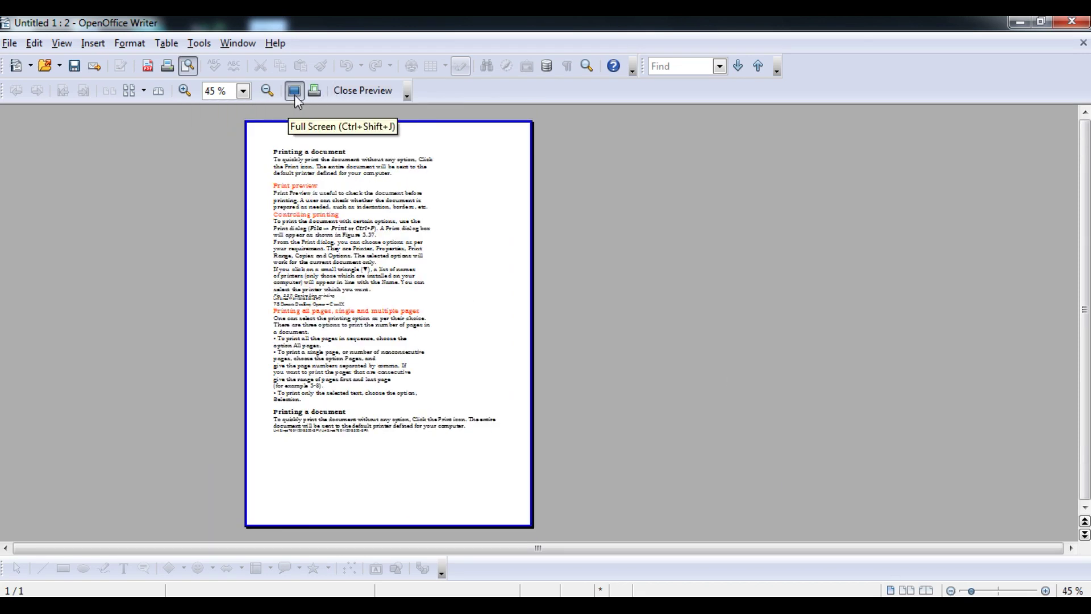
Close Page Preview, check the document as a web page in the browser, and minimize the browser.
click(344, 91)
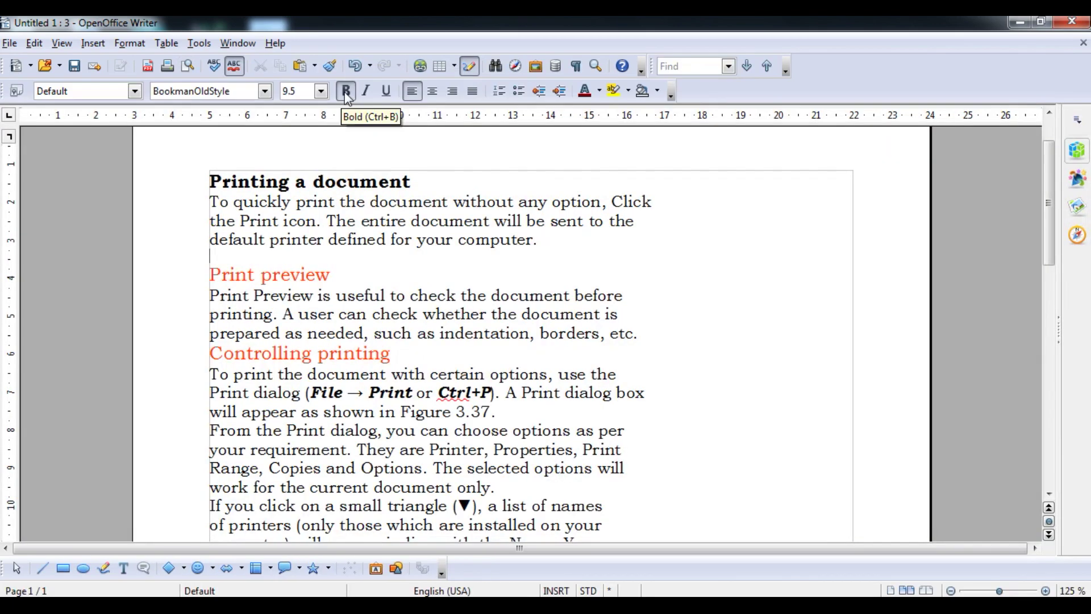
click(15, 46)
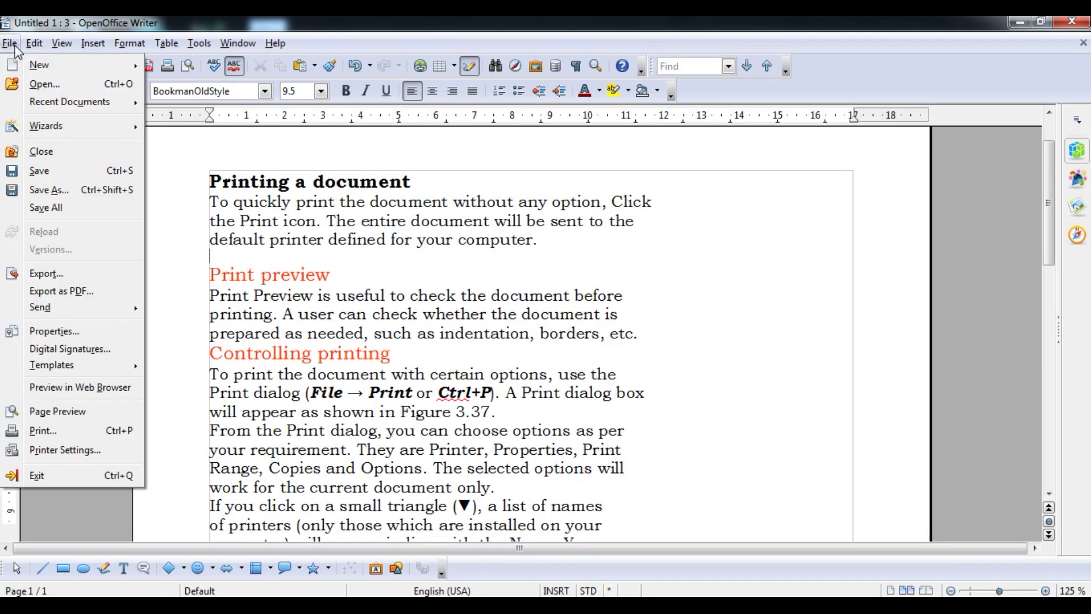
click(72, 391)
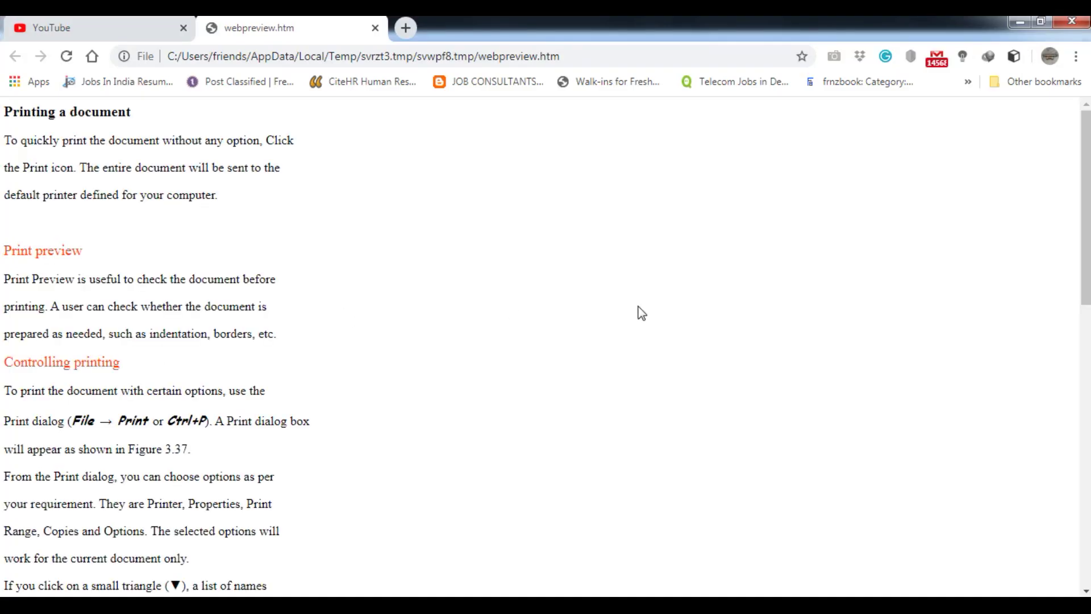
mouse_move(1085, 172)
mouse_down()
mouse_move(1084, 405)
mouse_move(1085, 127)
mouse_move(1084, 263)
mouse_move(1083, 179)
mouse_up()
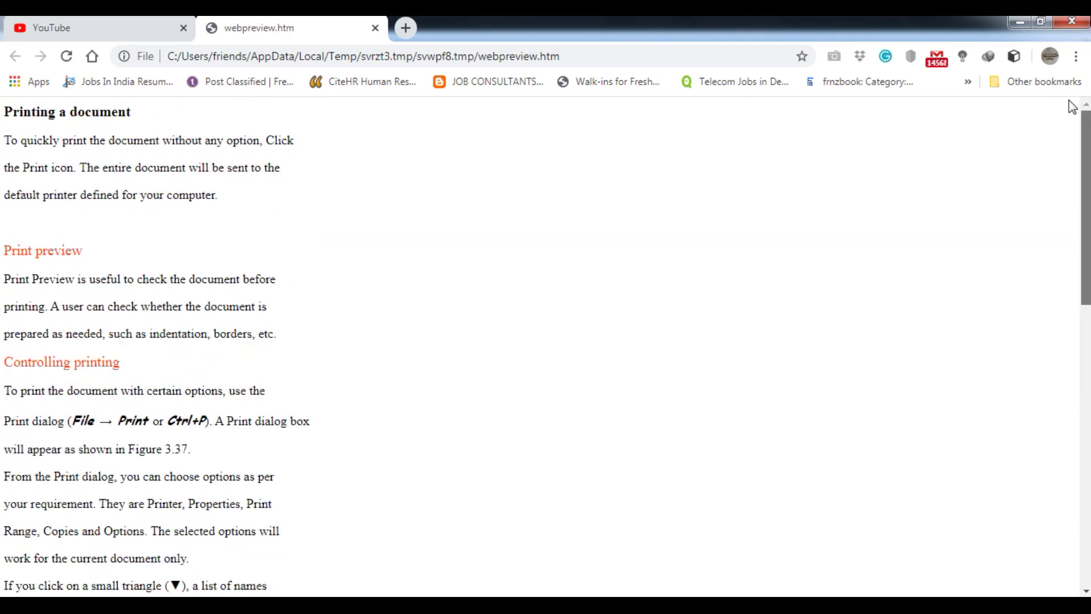
click(1018, 27)
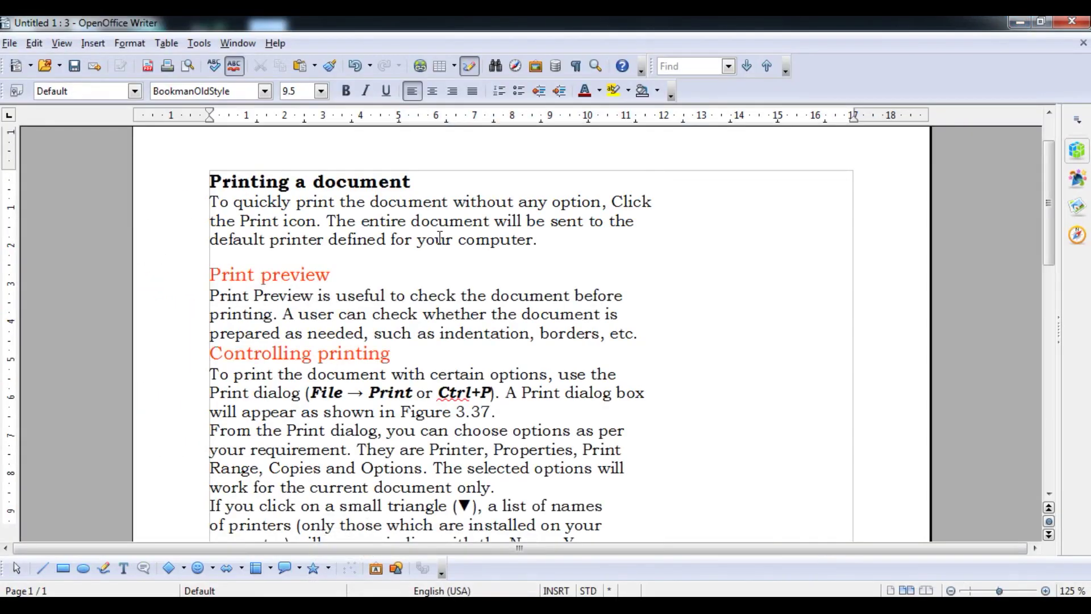
Open the Print dialog and select each printer below CutePDF Writer in turn, ending with Send To OneNote 2010.
click(10, 44)
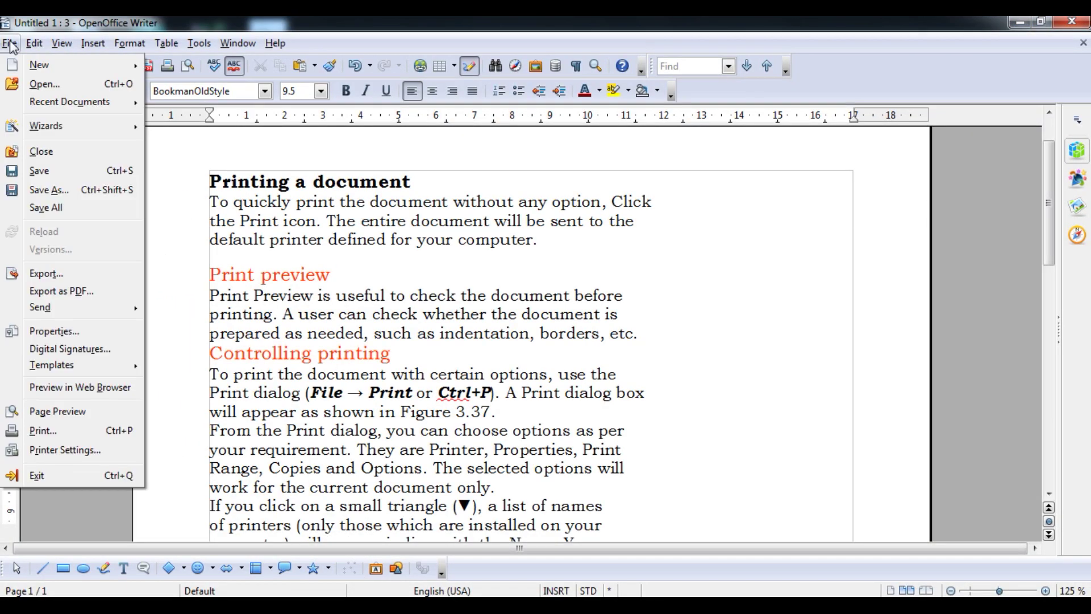
click(63, 431)
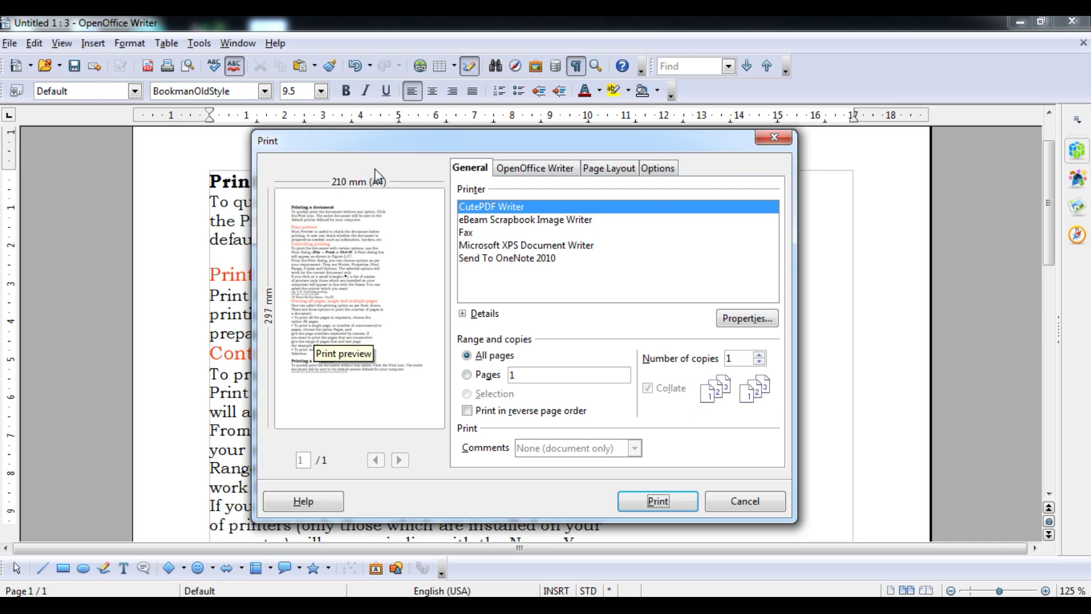
drag(390, 151, 428, 165)
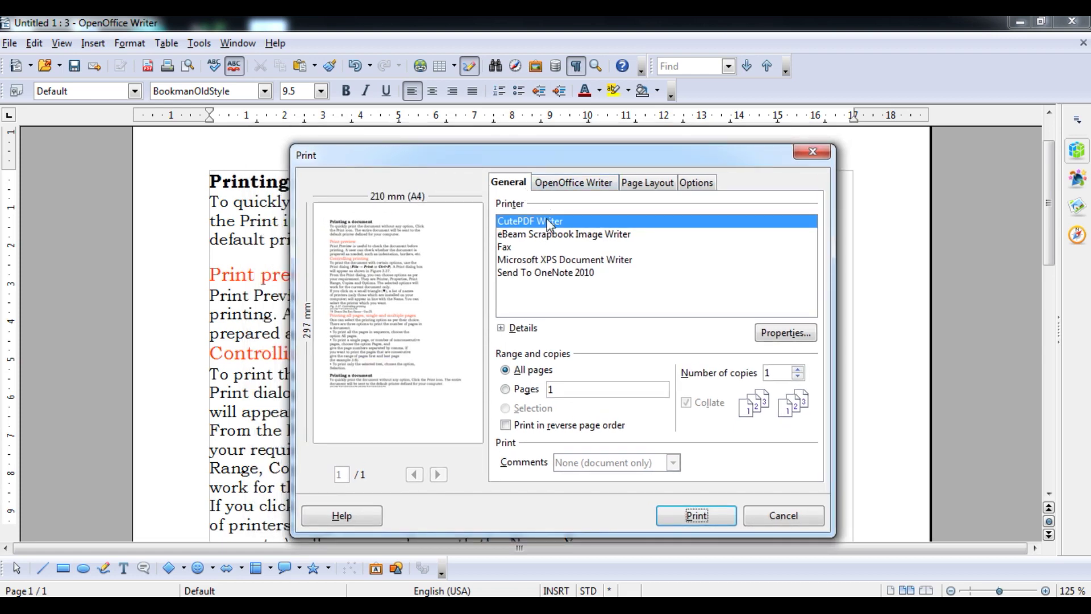
click(536, 233)
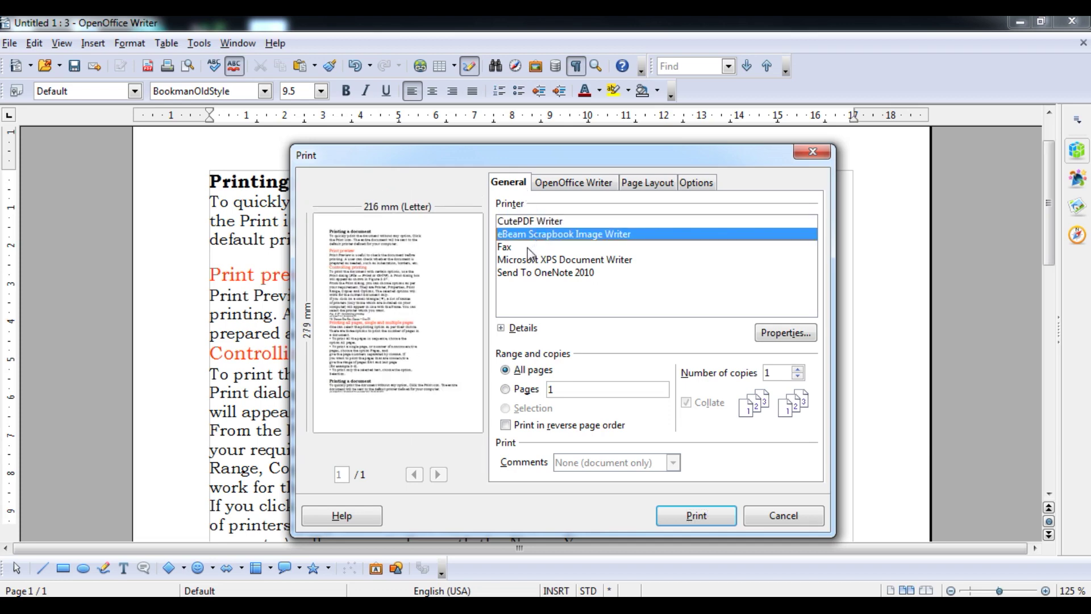
click(528, 247)
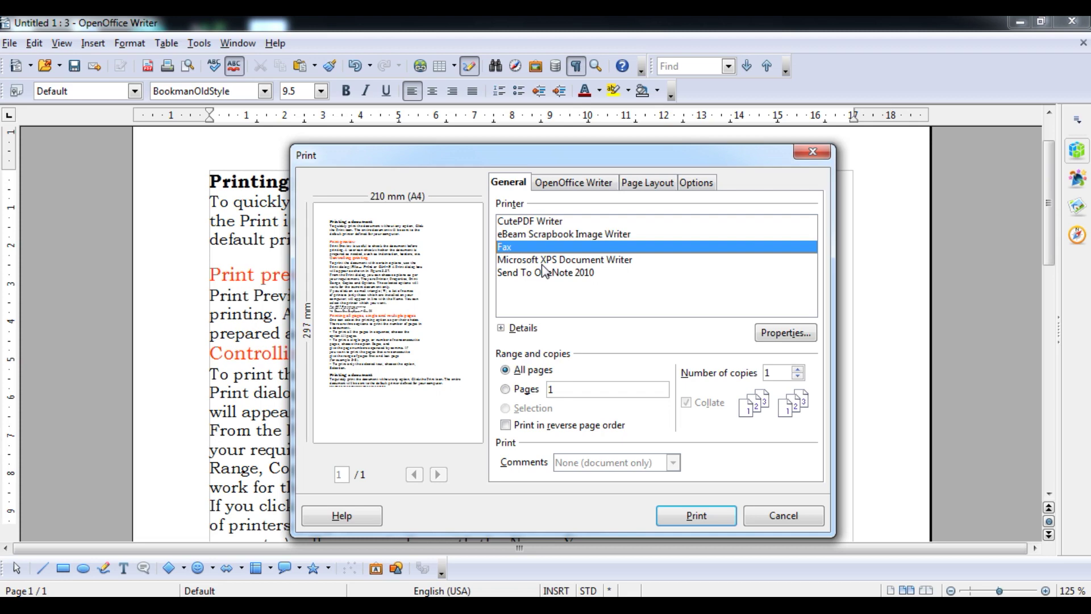
click(543, 263)
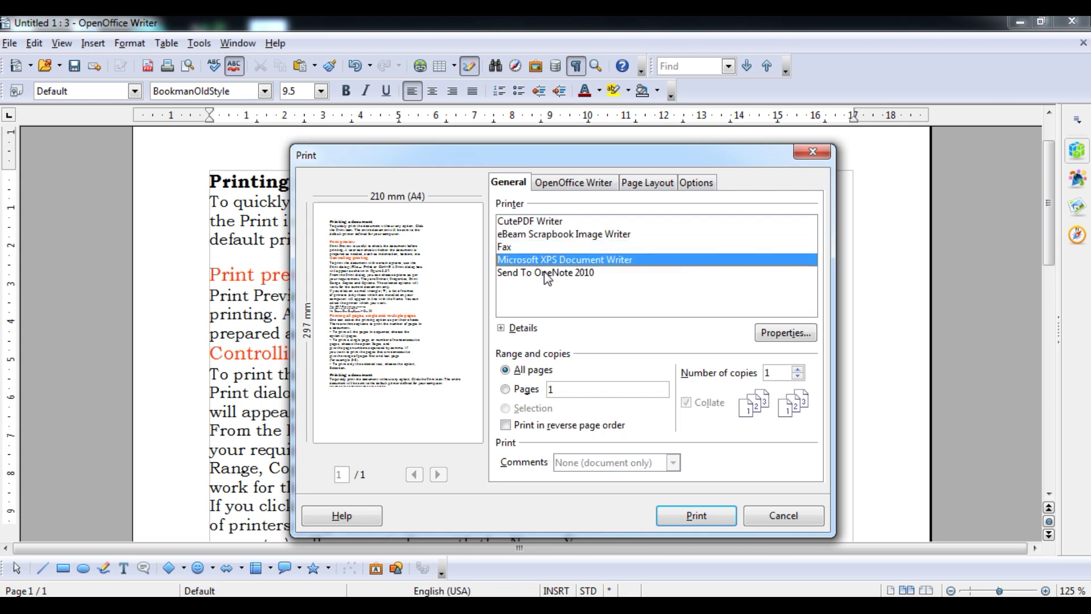
click(545, 275)
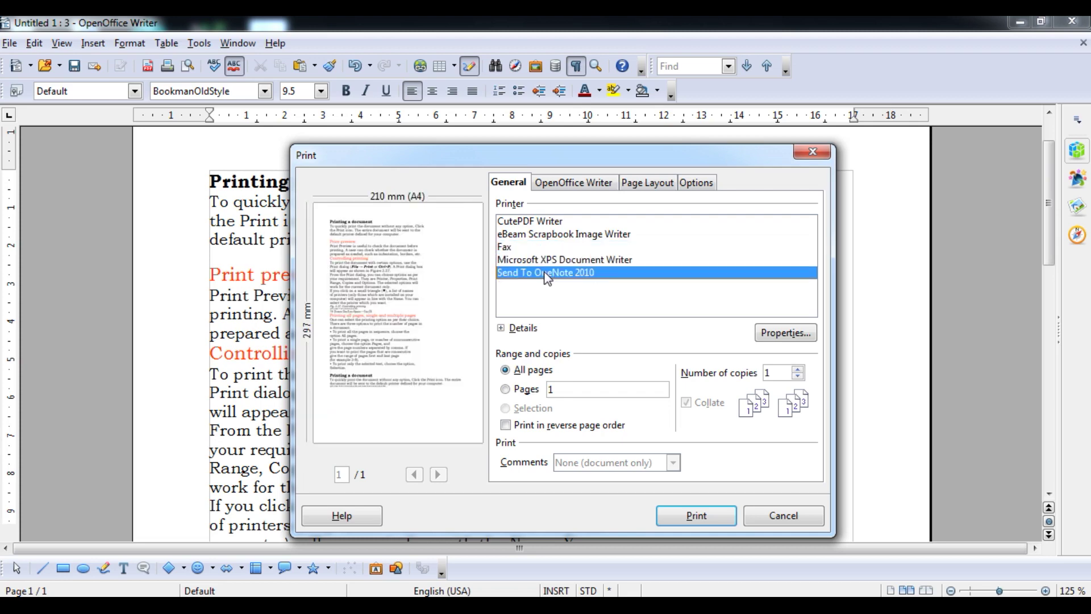
Show the details of the Send To OneNote 2010 printer, view the orientation choices in its properties, and close the properties unchanged.
click(501, 328)
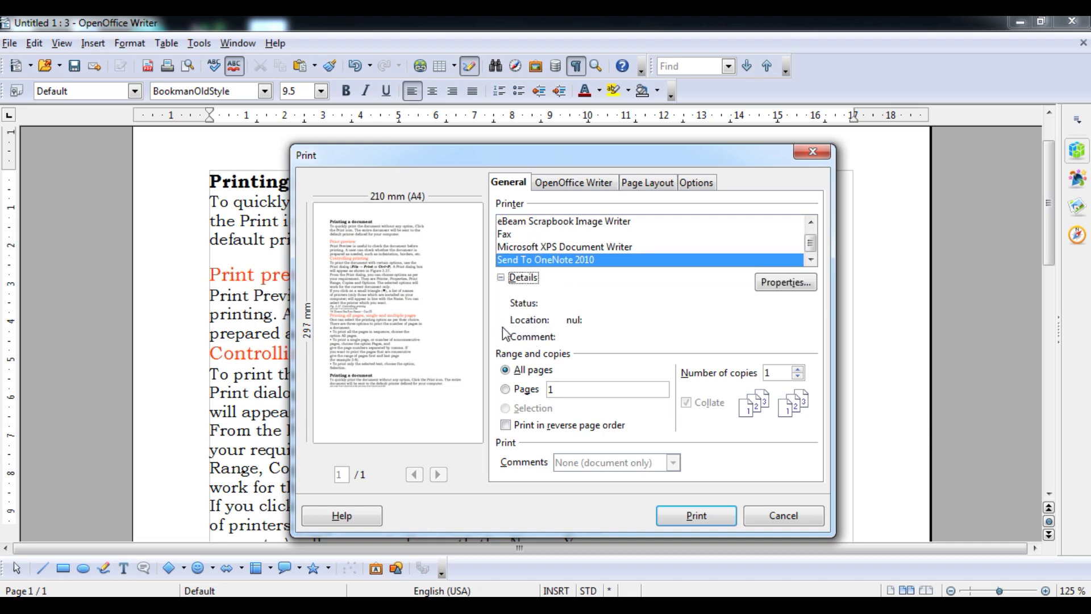
click(792, 280)
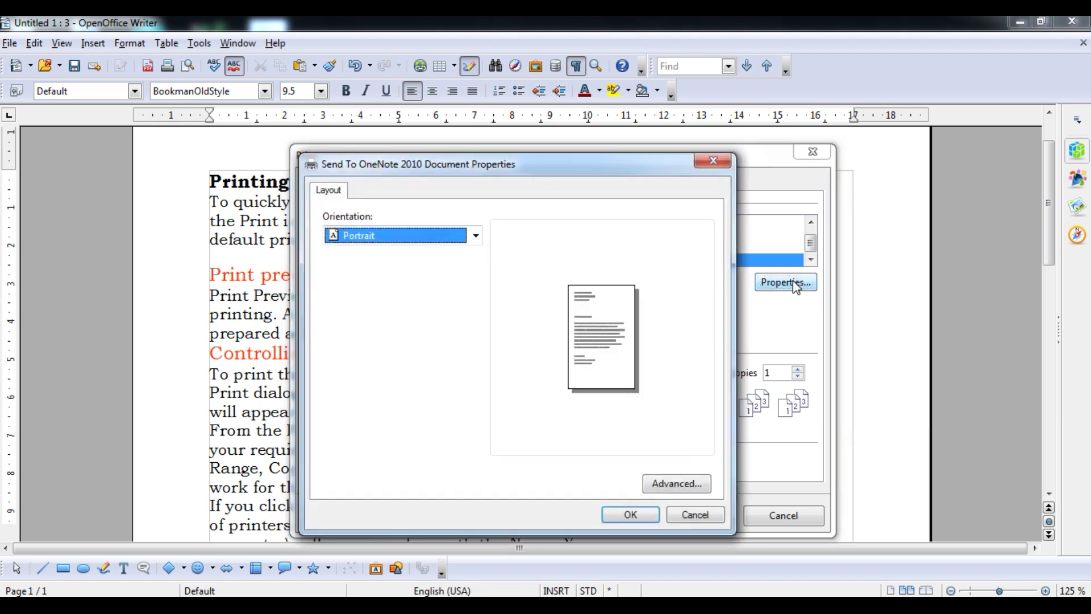
click(473, 234)
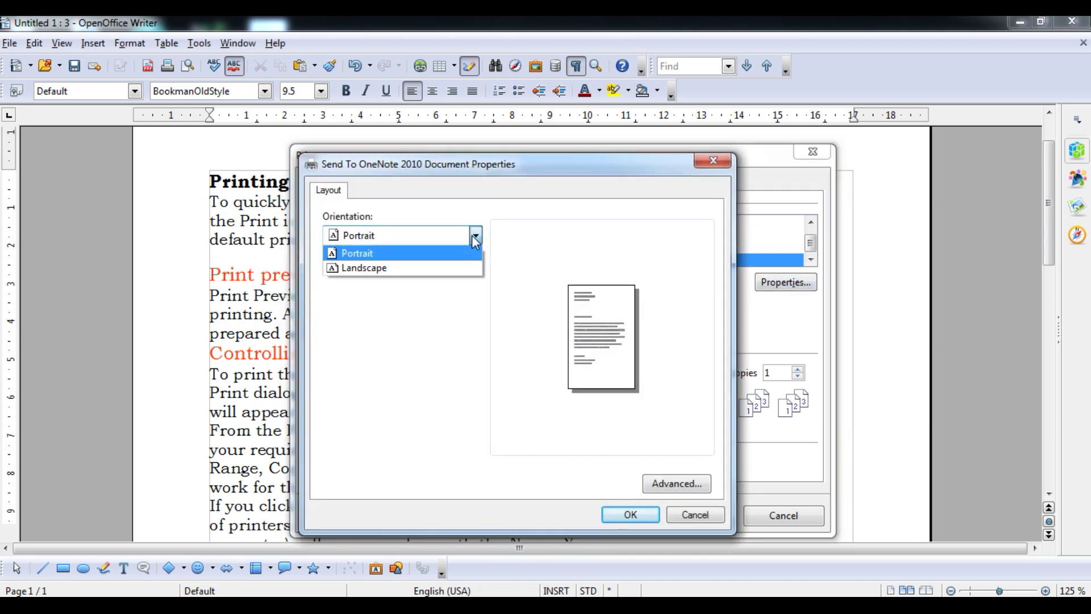
click(717, 170)
click(714, 162)
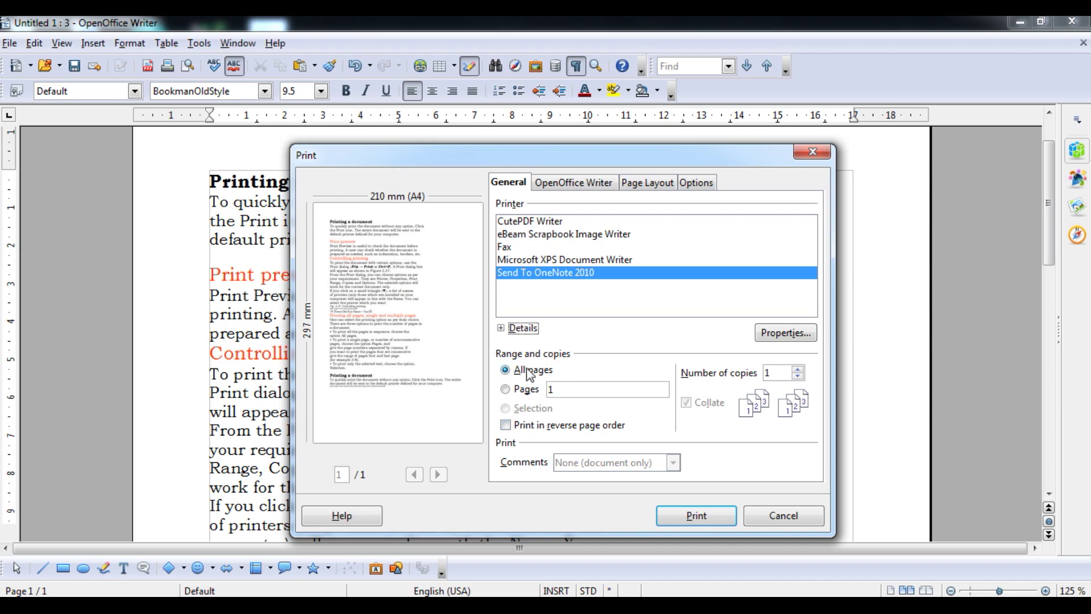
Try 5 copies, reset the number of copies to 1, choose Pages with range 1, and close the Print dialog without printing.
click(799, 368)
click(799, 368)
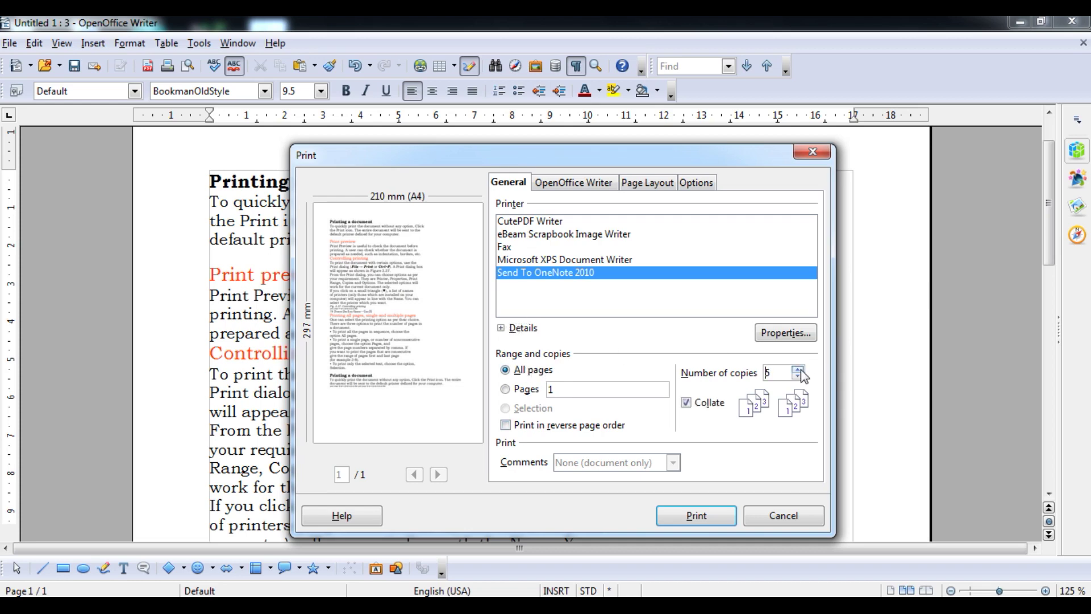
click(798, 376)
click(509, 394)
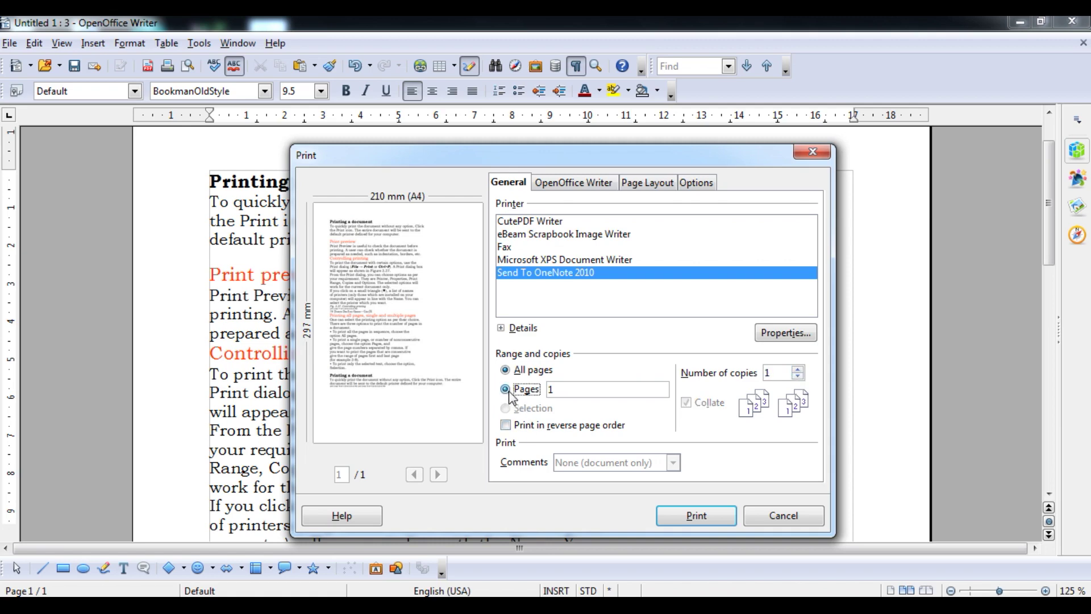
click(812, 152)
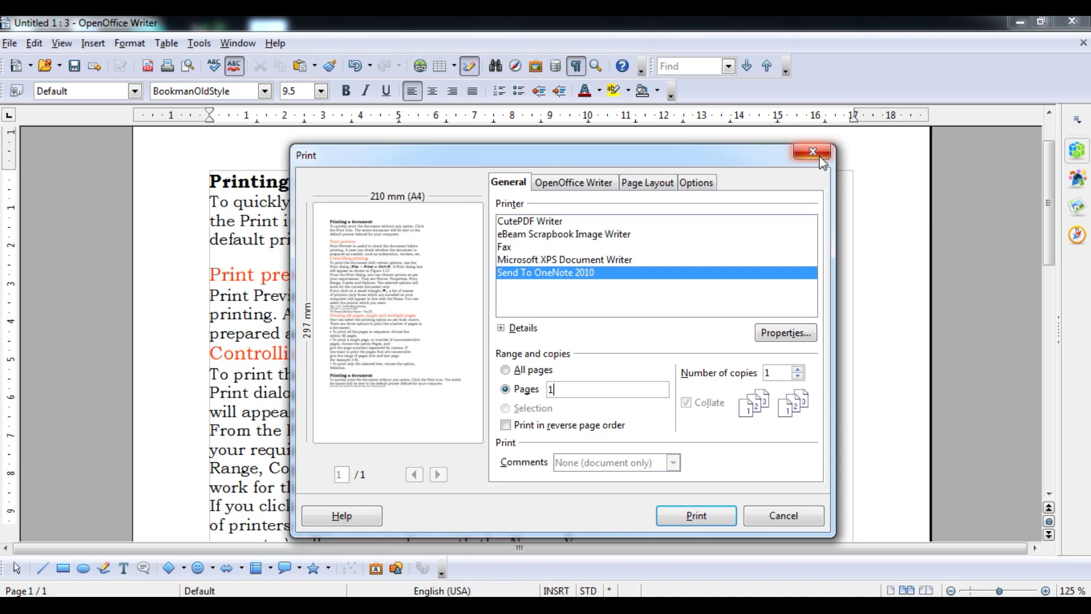
Insert a page break after the sentence ending "work for the current document only." in the Controlling printing section.
drag(1053, 216, 1044, 555)
drag(1050, 467, 1045, 285)
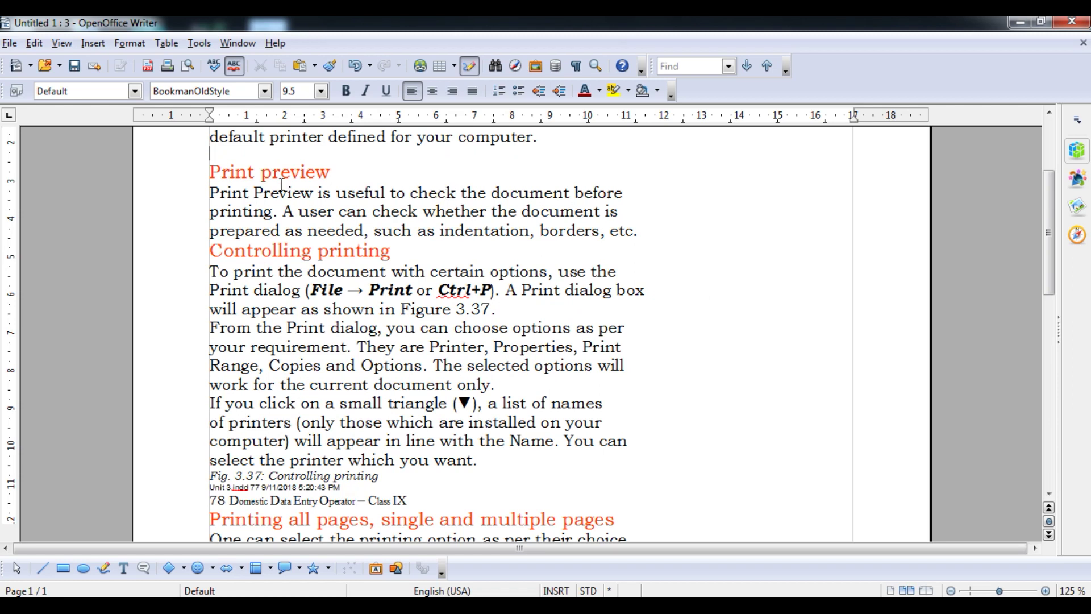
click(213, 250)
click(499, 385)
click(93, 43)
key(Escape)
click(611, 249)
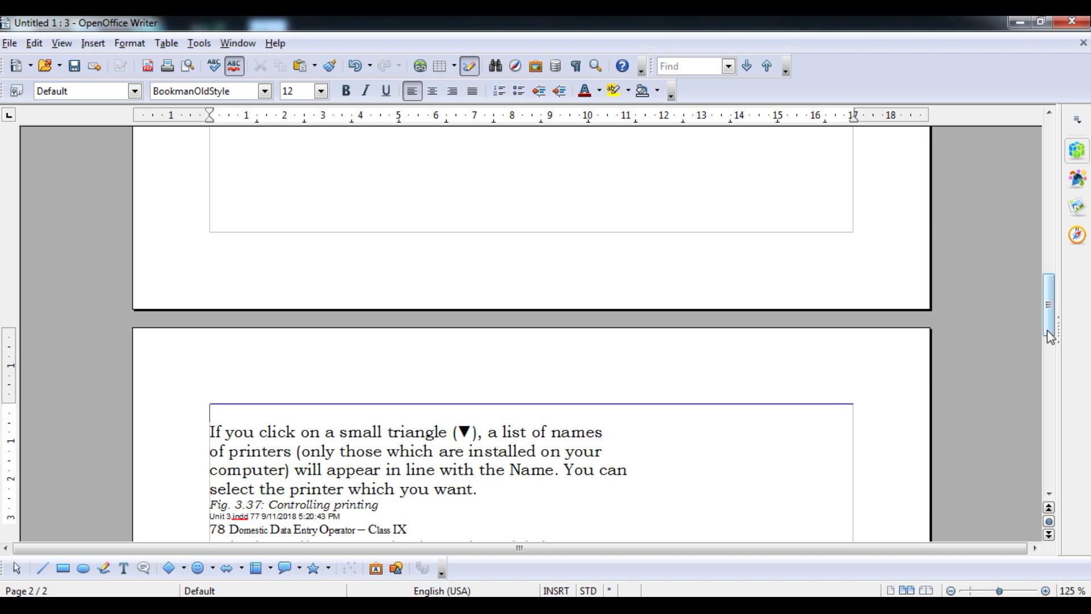
Open the Print dialog, choose the Pages option, and try page 1 and pages 1-2 as the range.
drag(1049, 310, 1032, 167)
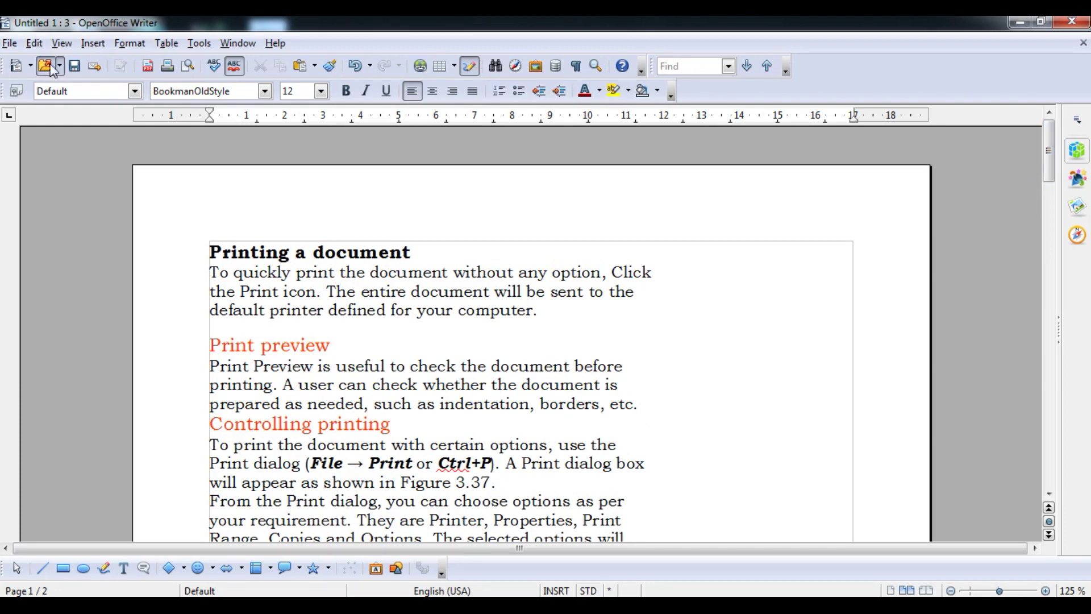
click(11, 43)
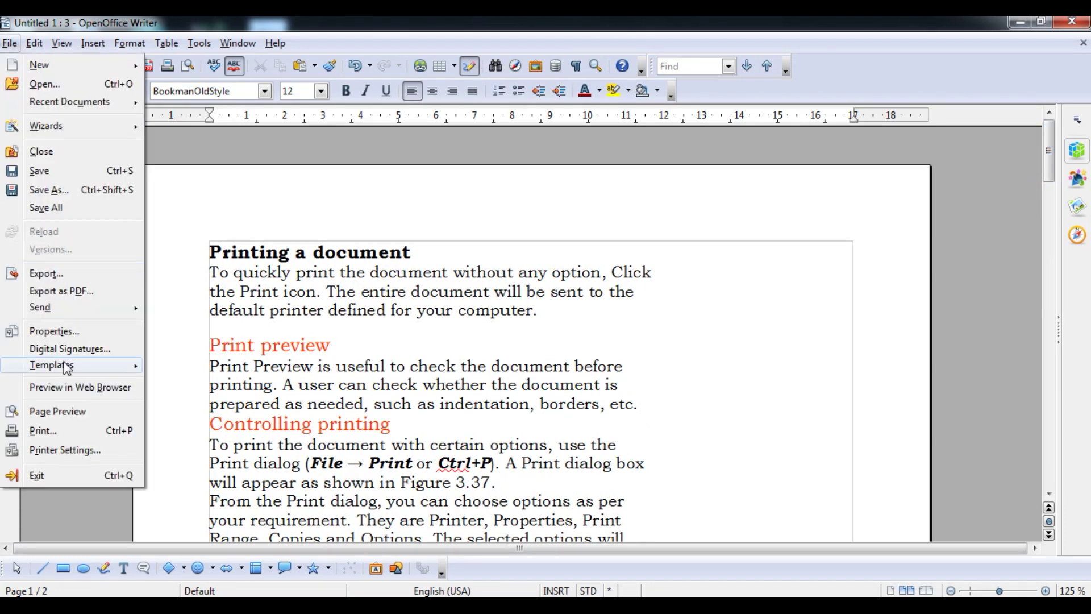
click(43, 431)
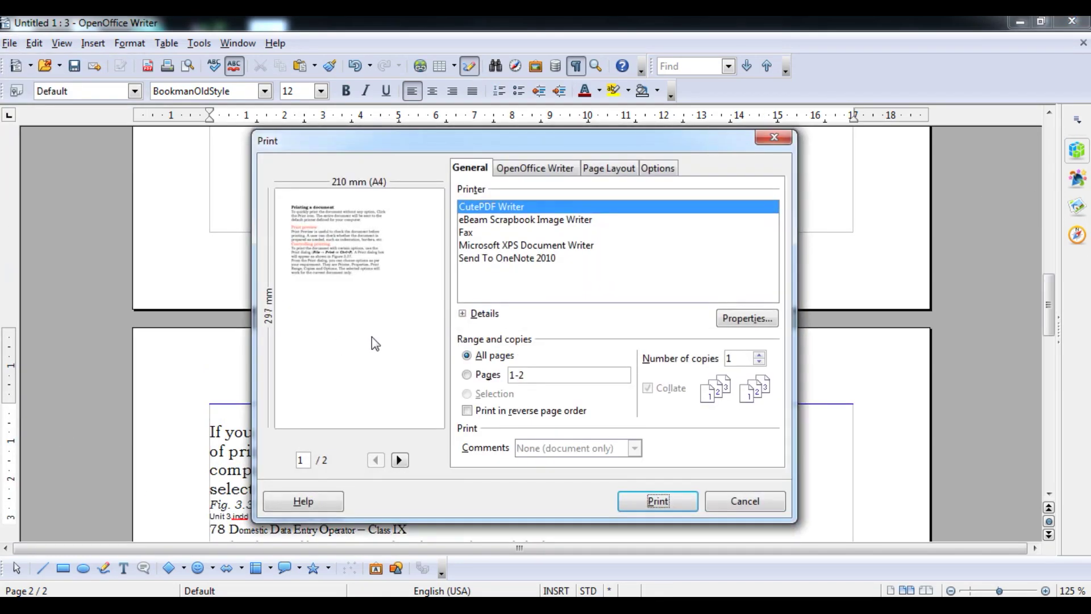
click(468, 375)
click(530, 373)
key(BackSpace)
key(BackSpace)
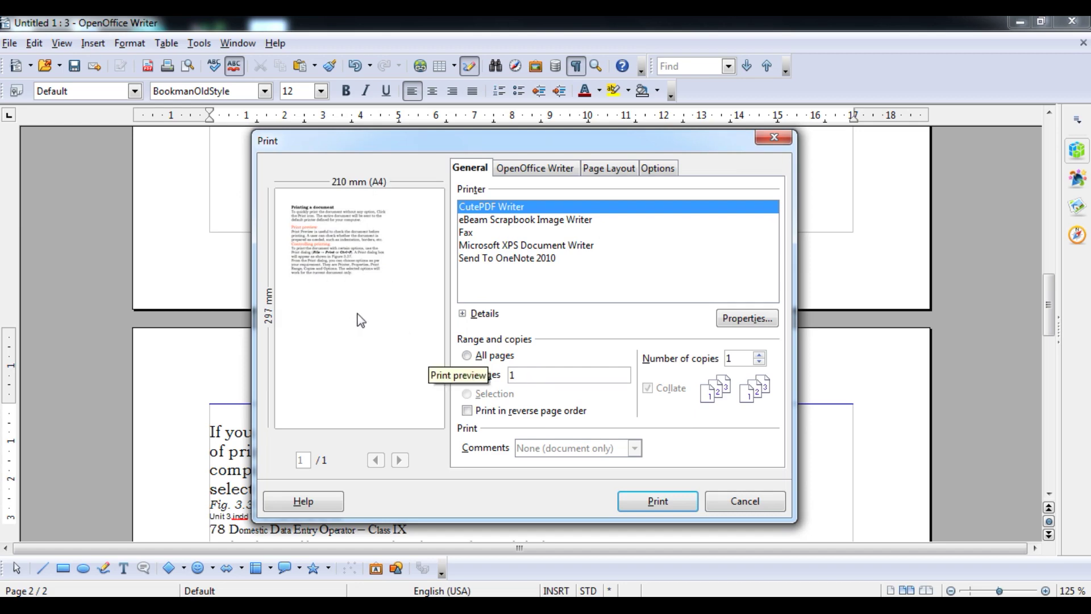
text(-2)
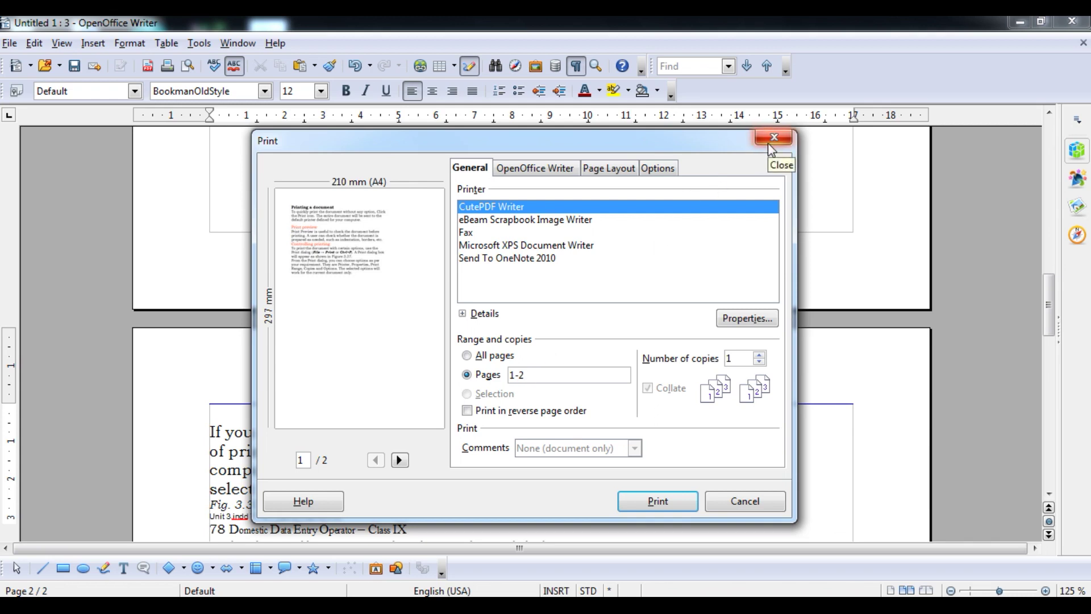
key(BackSpace)
text(4)
text(2)
Switch the print range between All pages and Pages, settle on All pages, and close the dialog without printing.
click(466, 356)
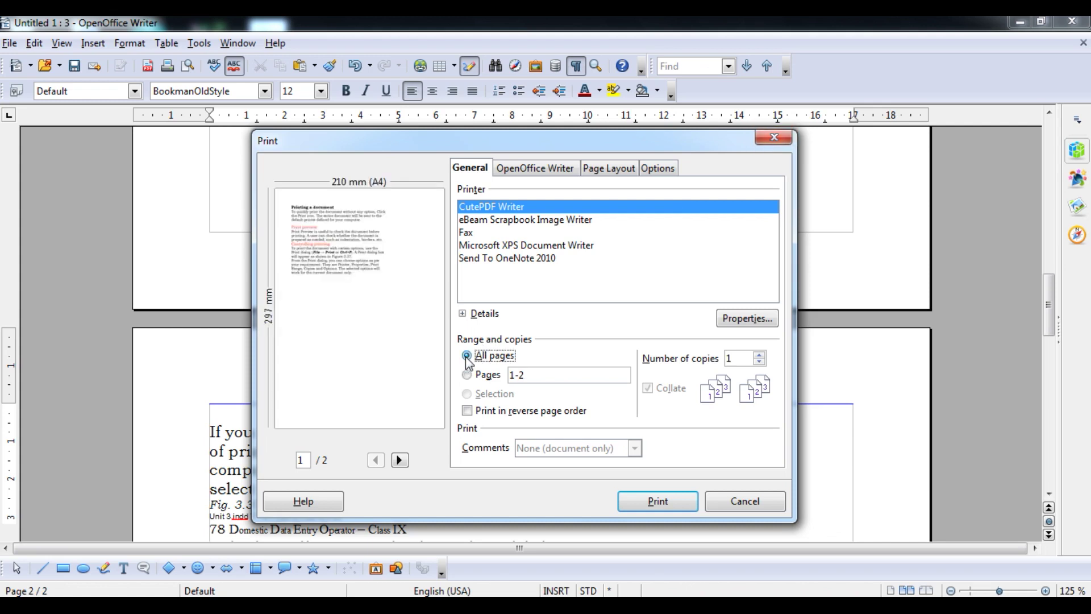
click(466, 375)
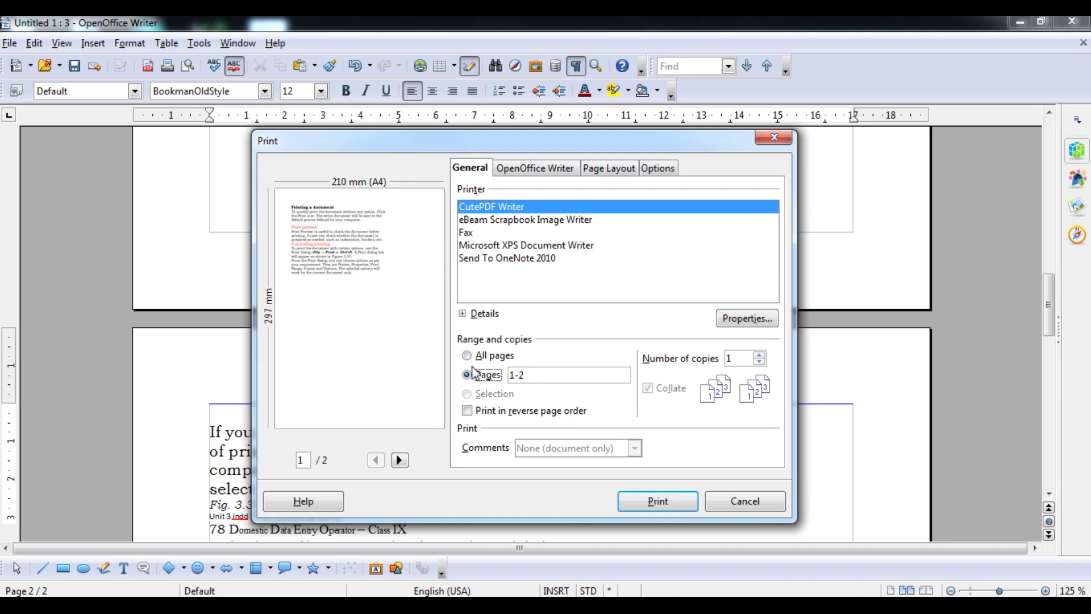
click(466, 356)
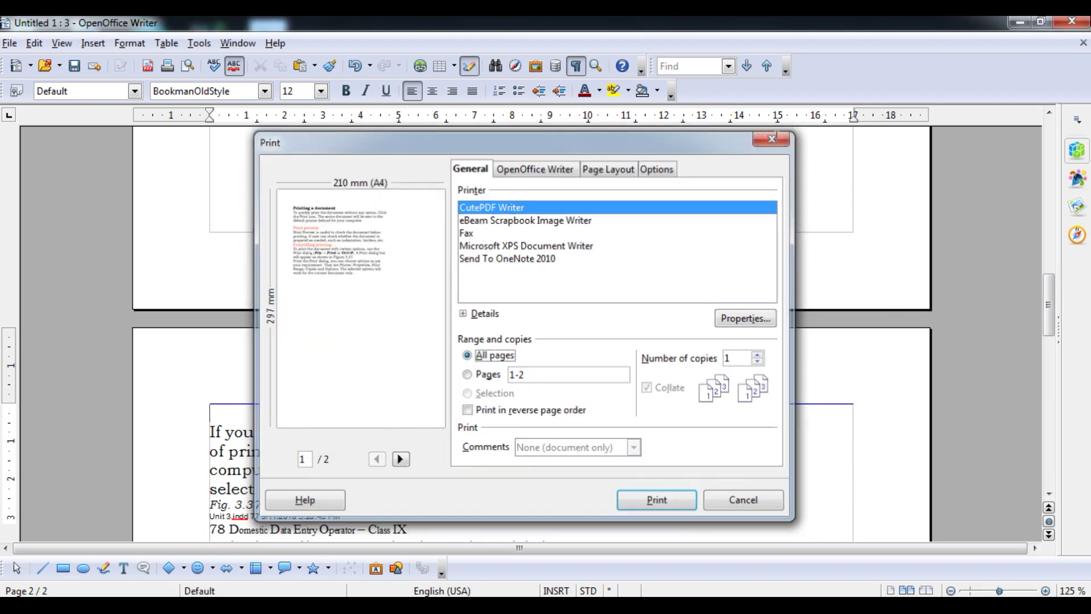
key(Escape)
Insert a page break before the last "Printing a document" heading near the end of the document.
drag(1050, 313, 1050, 381)
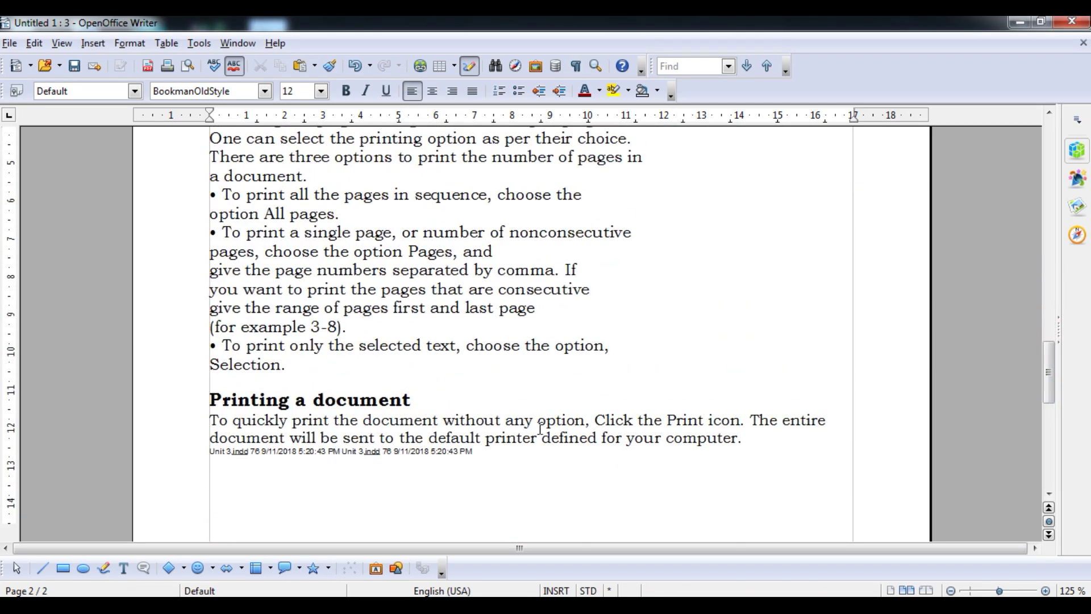
click(214, 399)
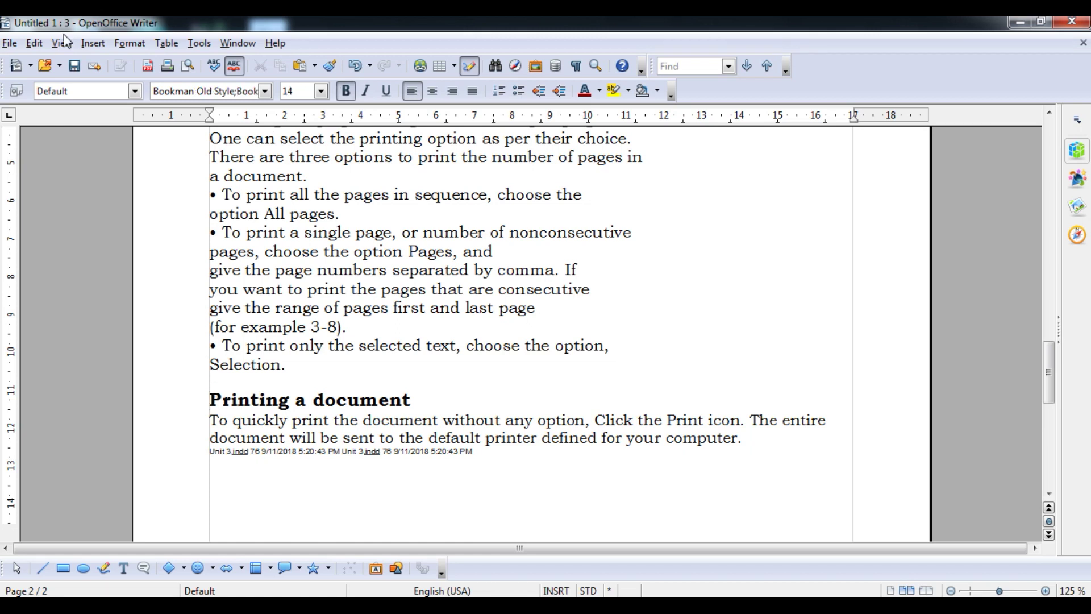
click(94, 45)
click(114, 64)
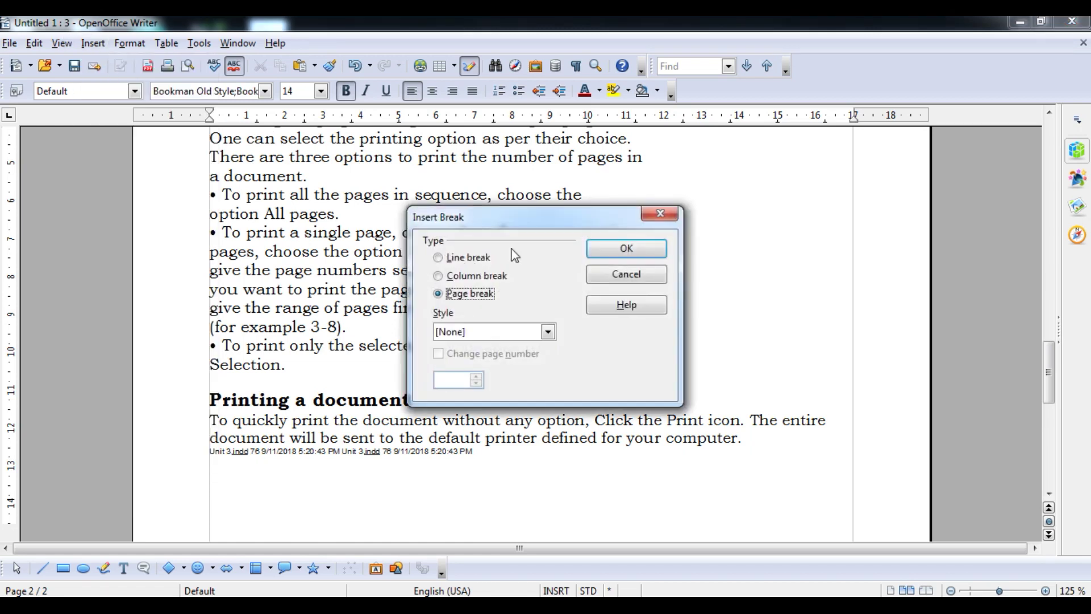
click(619, 255)
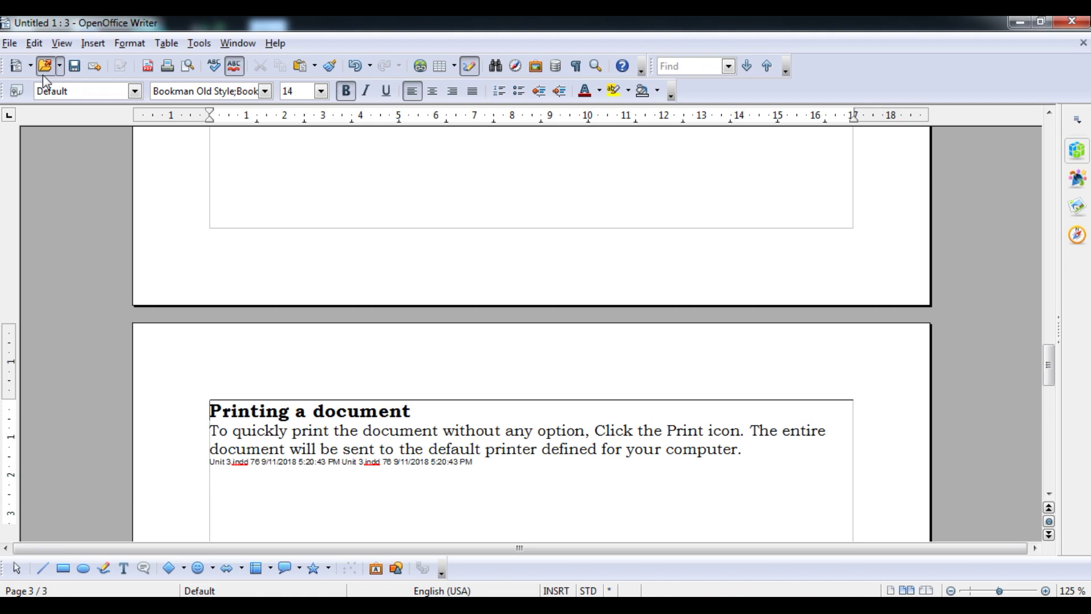
Open the Print dialog, set the page range to 1,3, and page through the preview of the selected pages.
click(10, 43)
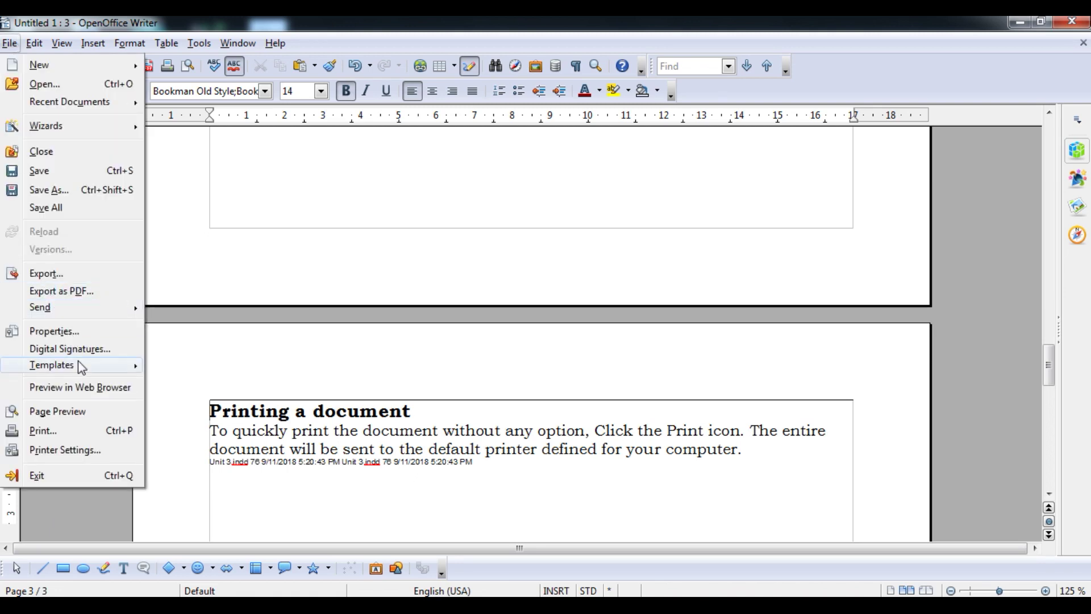
click(66, 426)
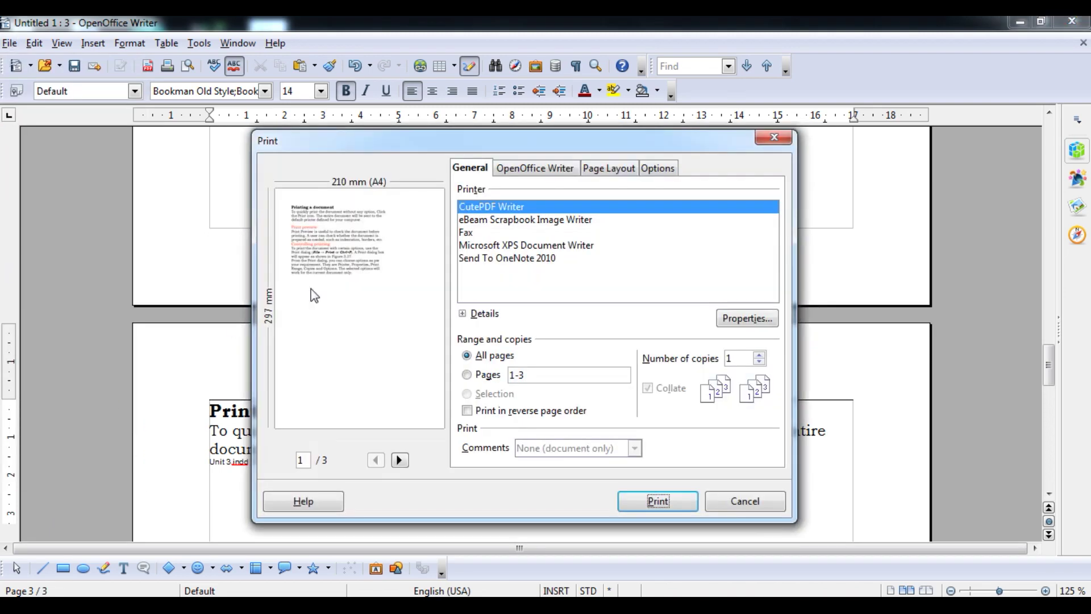
click(537, 374)
key(BackSpace)
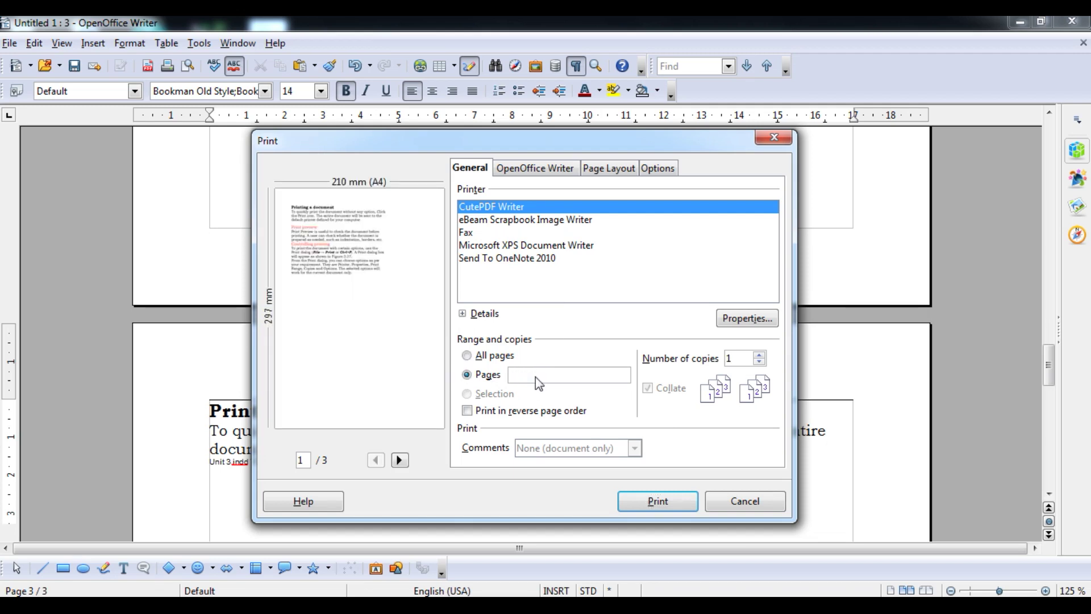
text(1,3)
click(400, 460)
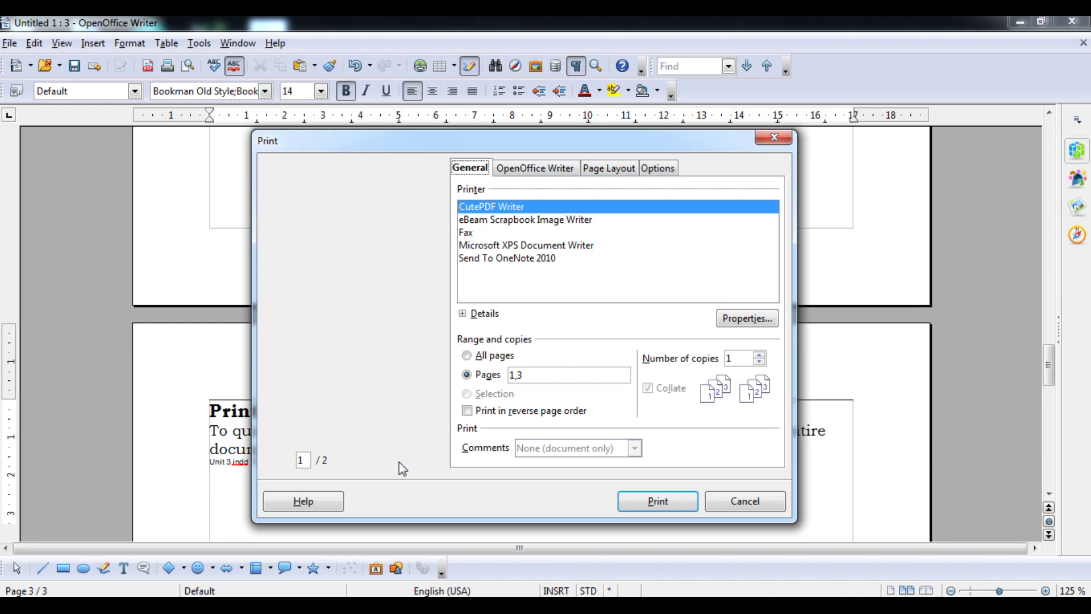
click(375, 460)
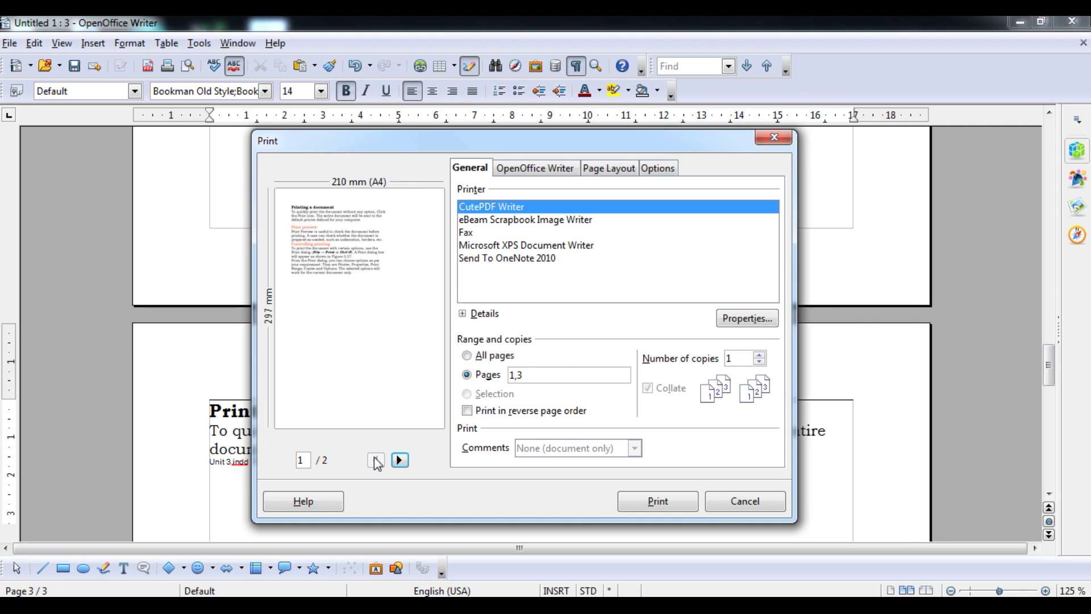
Try the Print text in black option on the 1,3 page range, checking both preview pages, and turn it off again.
click(511, 171)
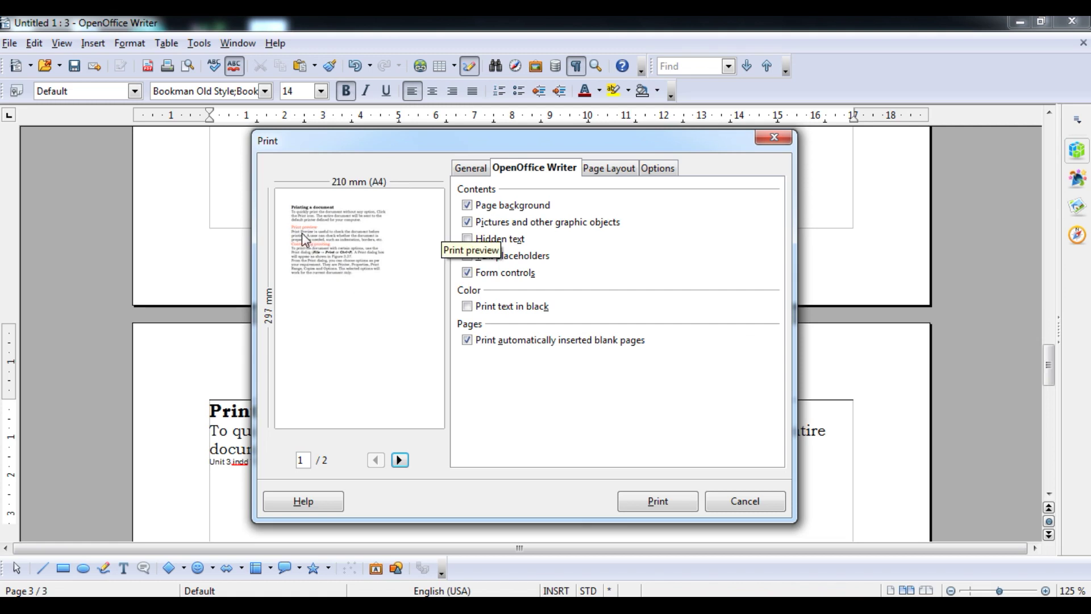
click(467, 307)
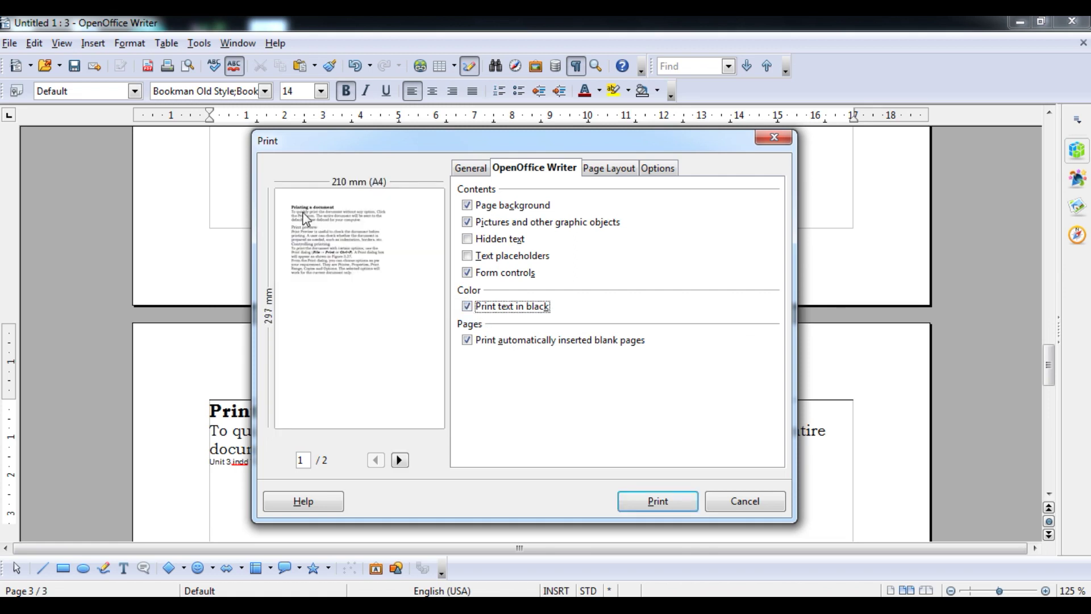
click(400, 460)
click(376, 461)
click(467, 308)
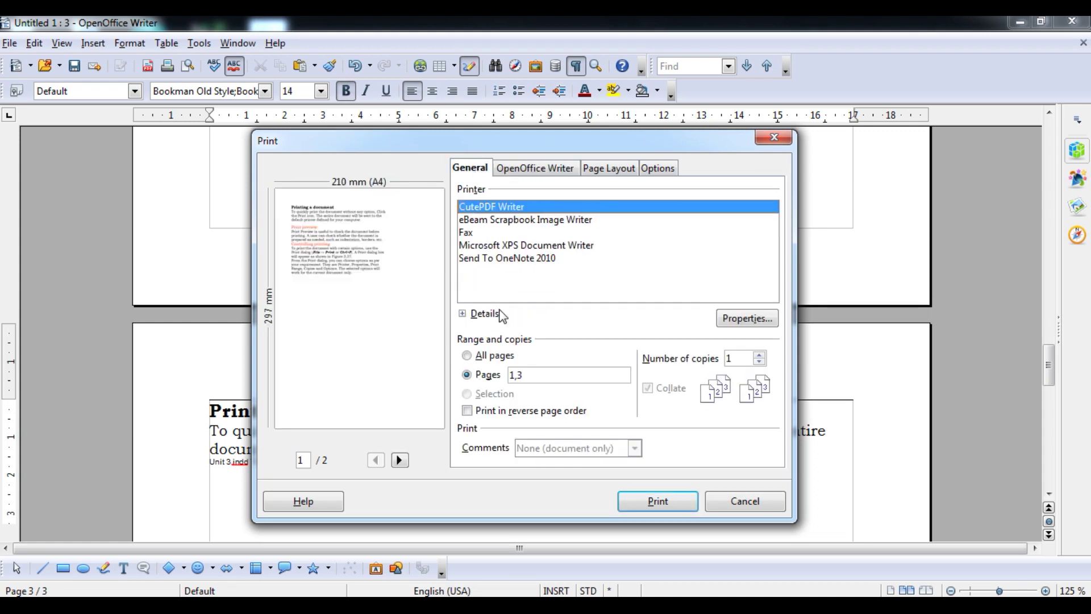
Set the print range to All pages and look through the preview of all three pages in their original colours.
click(487, 357)
click(528, 170)
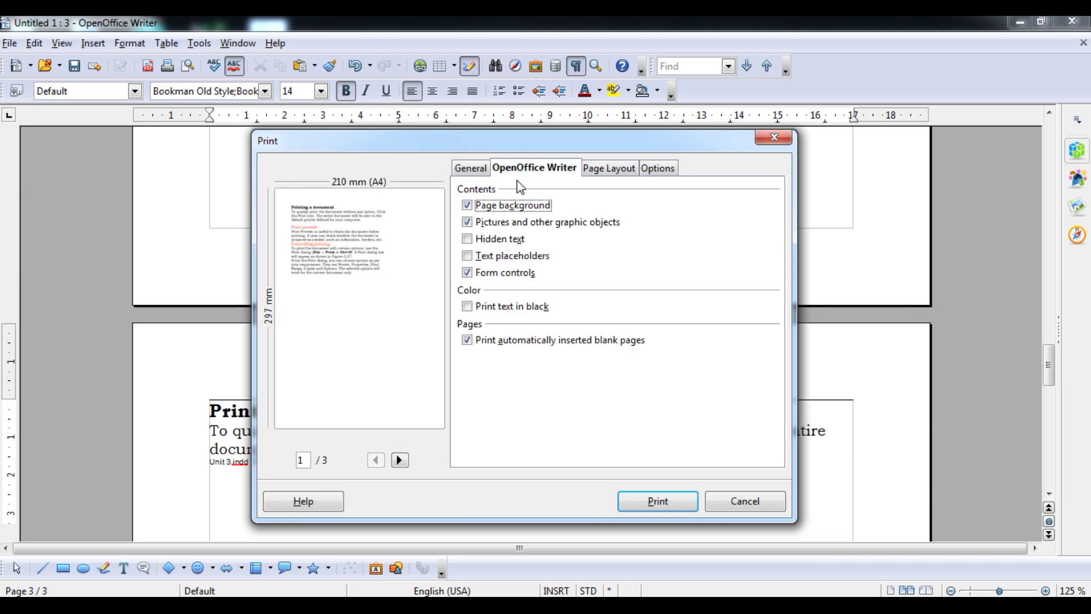
click(400, 460)
click(400, 460)
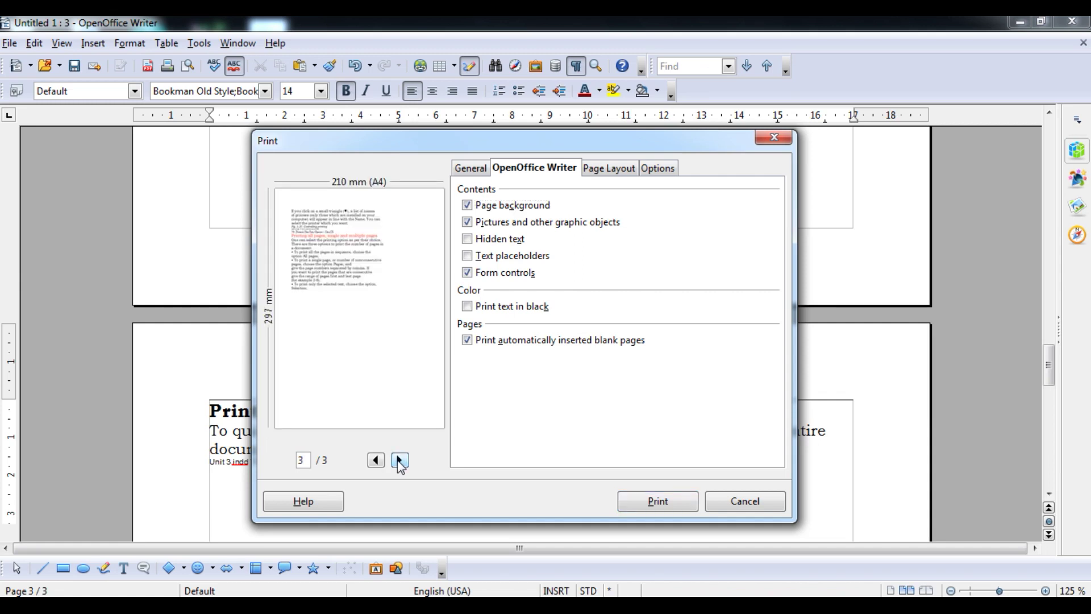
click(376, 459)
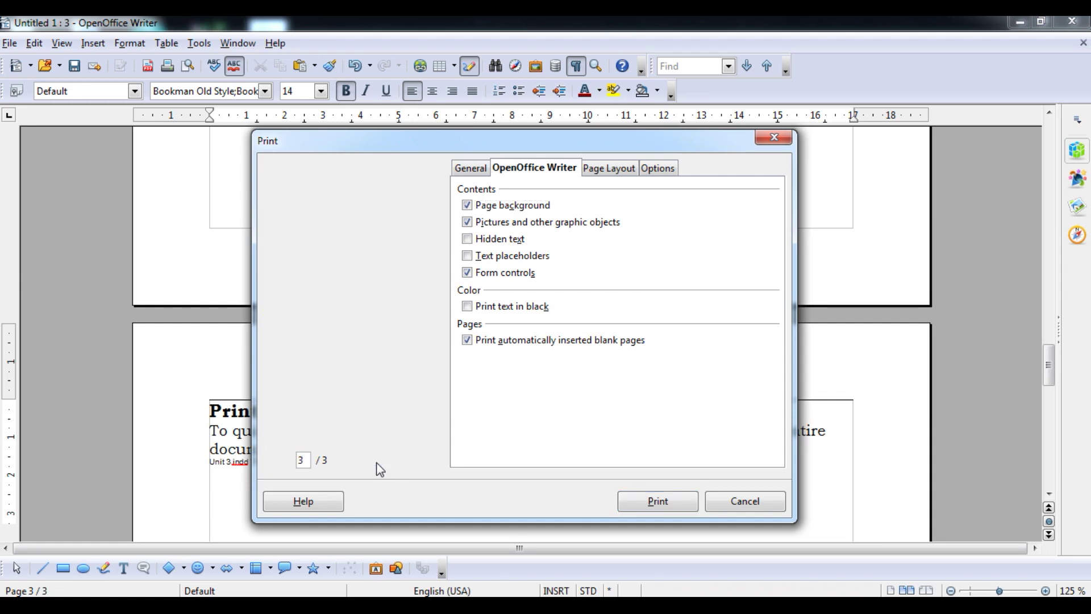
Preview all pages with Print text in black enabled, disable the option again, and close the Print dialog without printing.
click(468, 307)
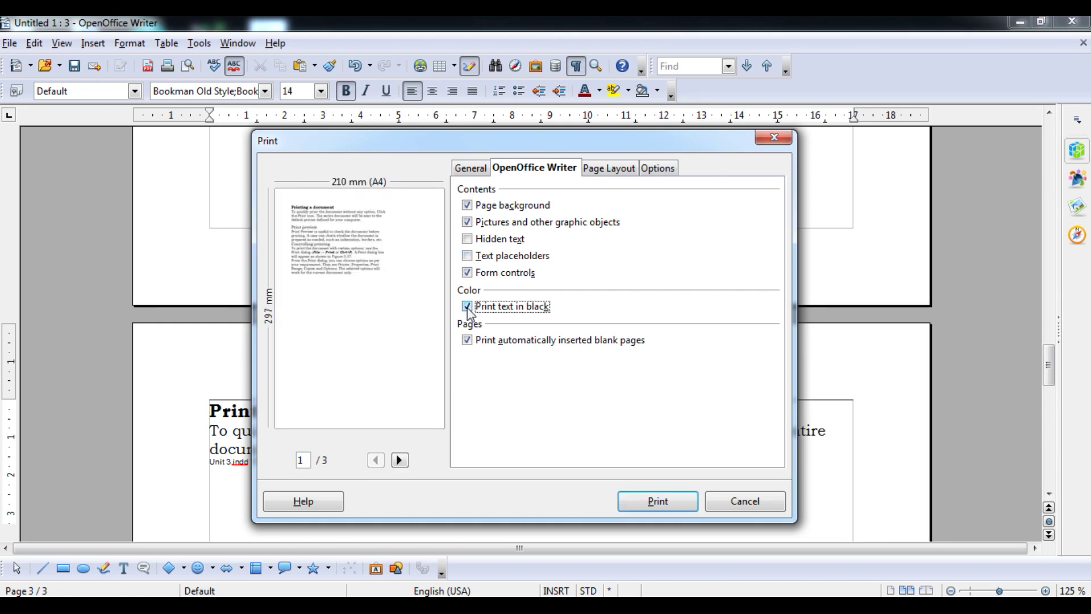
click(400, 461)
click(374, 460)
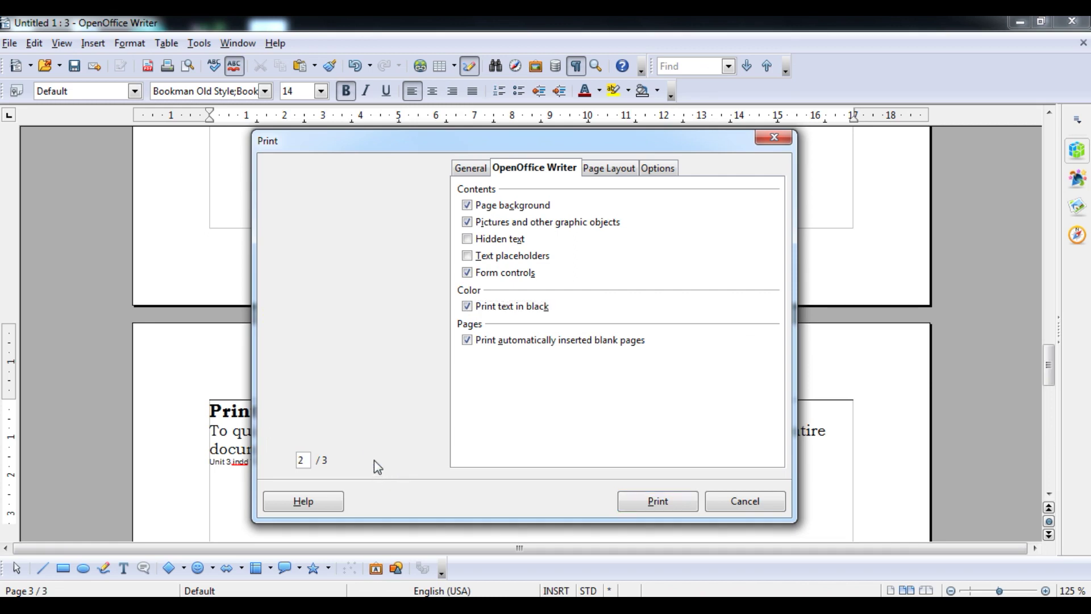
click(468, 307)
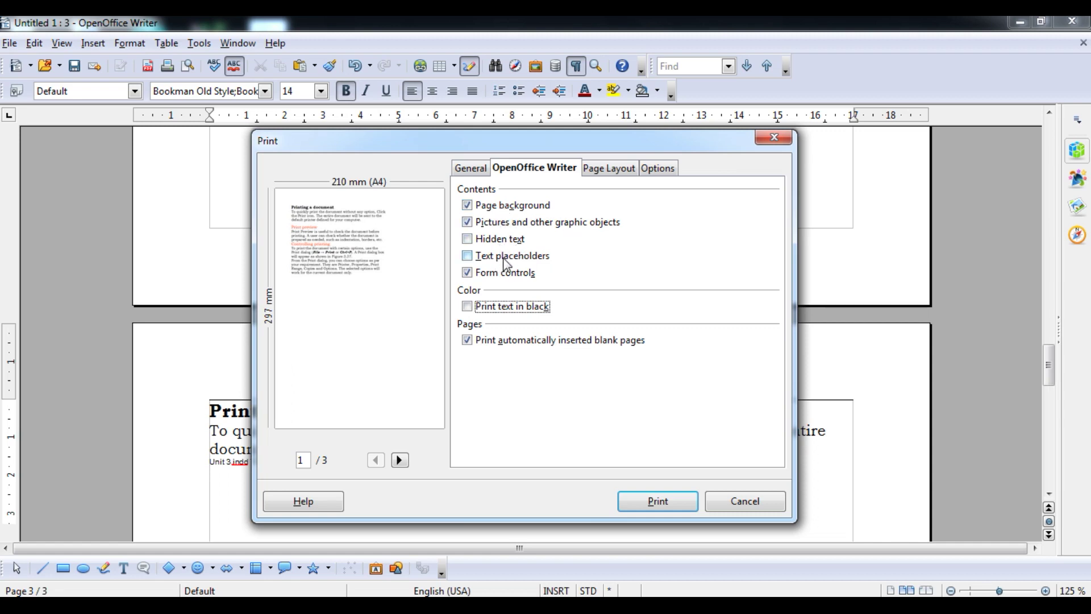
click(775, 139)
Give the Default page style a bright cyan background colour.
drag(1055, 383, 1014, 161)
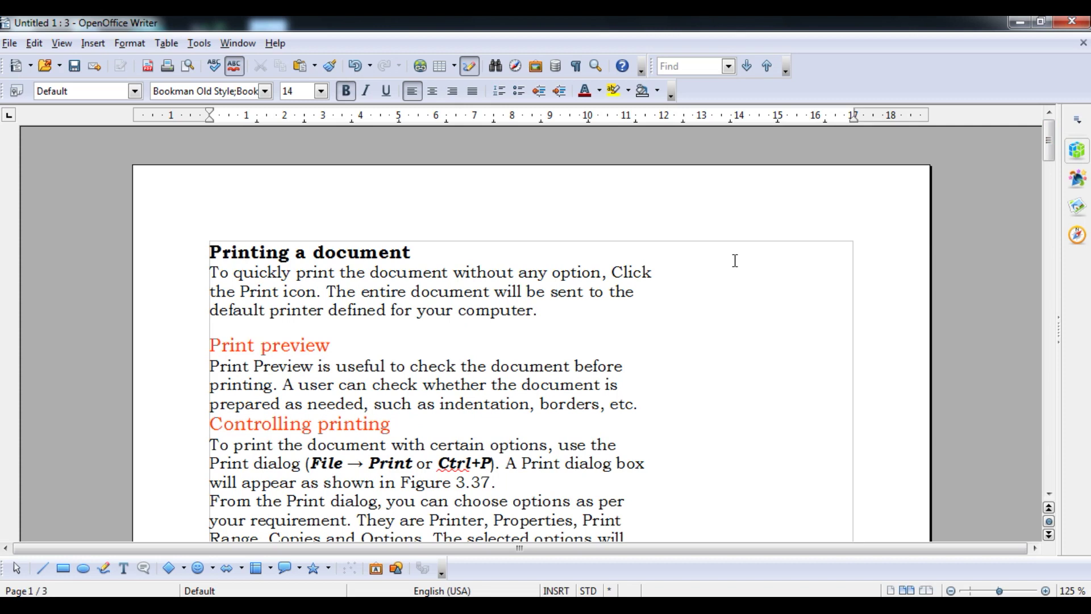
click(101, 46)
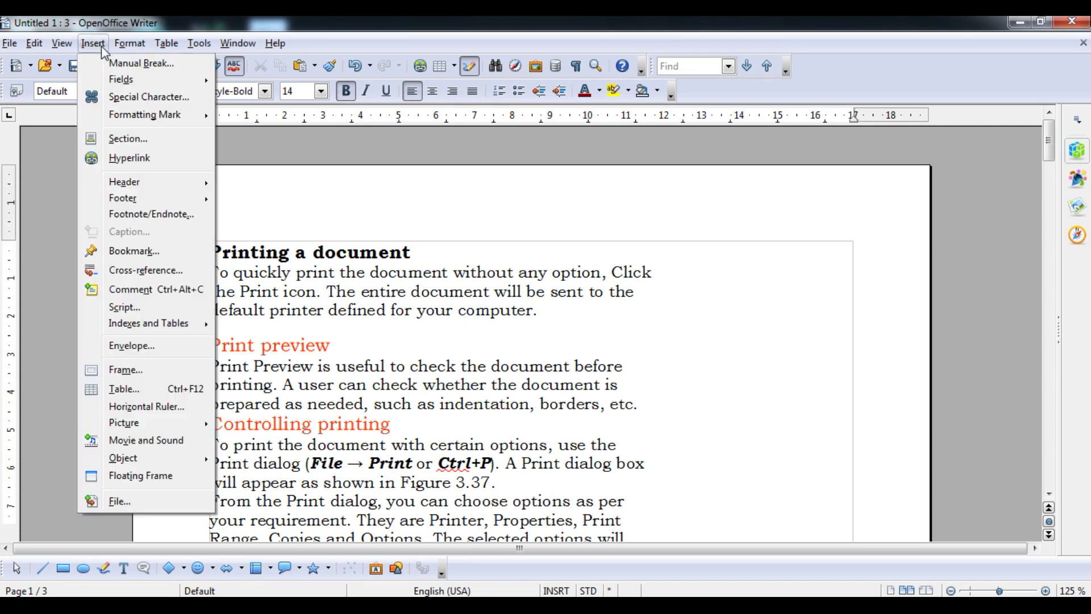
mouse_move(120, 45)
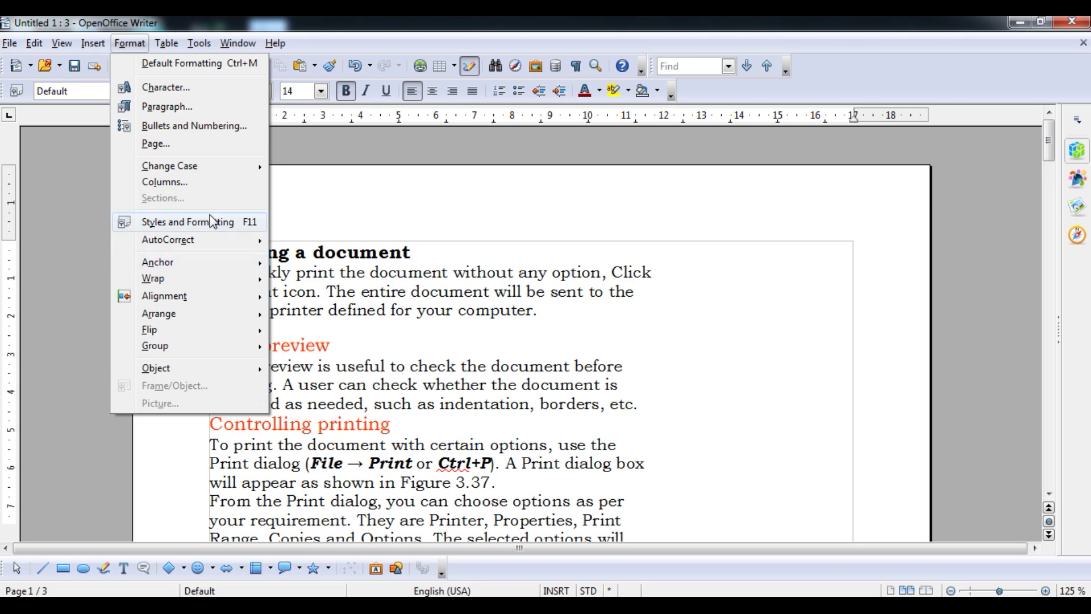
click(197, 145)
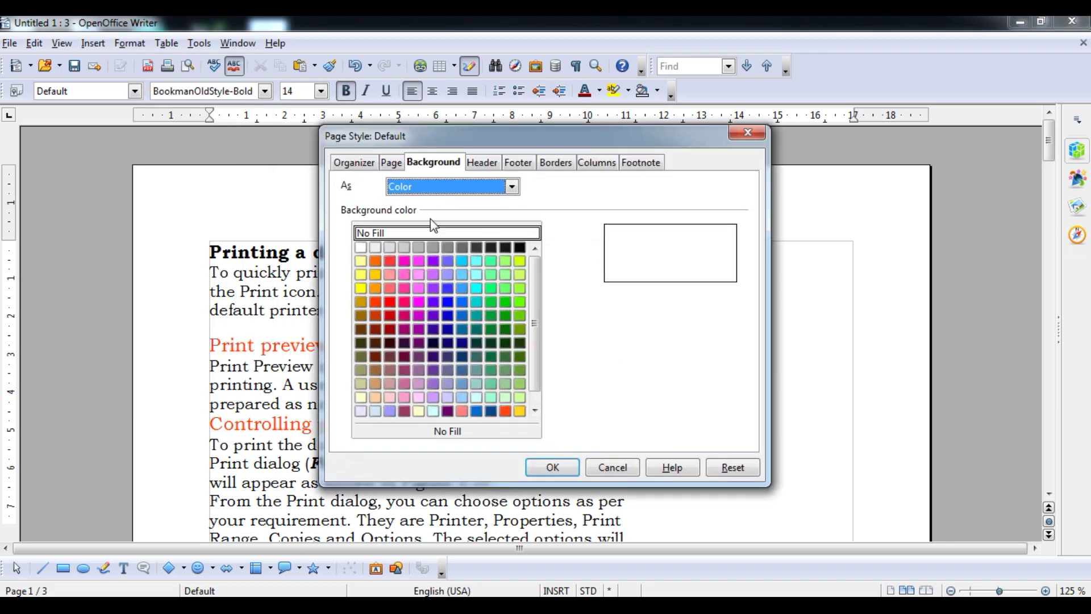
click(476, 288)
click(552, 465)
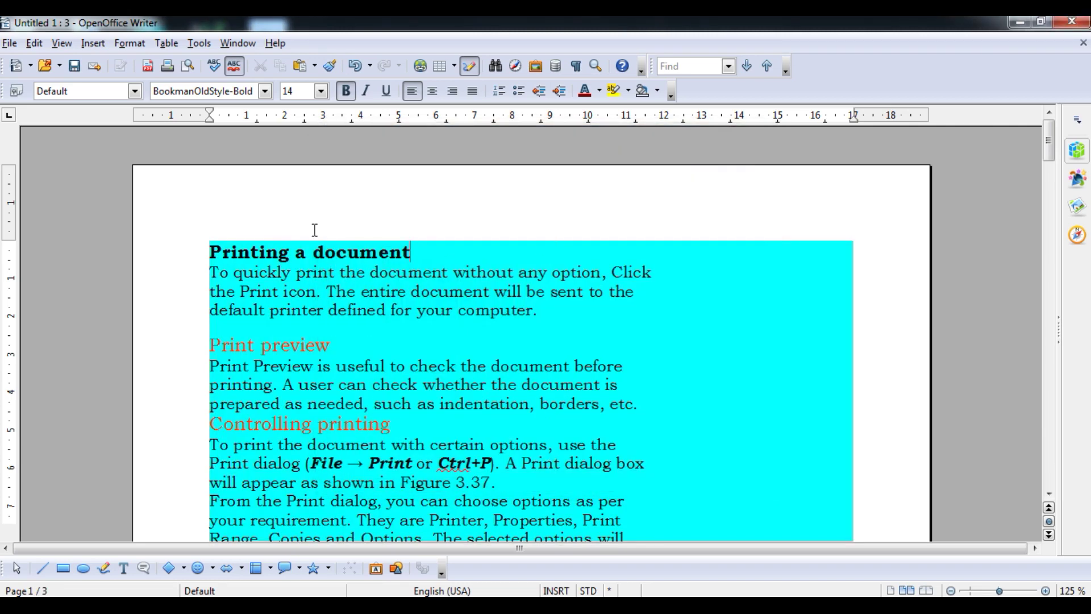
Show the nonprinting characters and draw a diamond about 3.85 × 4.00 cm below the last paragraph on page 1.
click(576, 66)
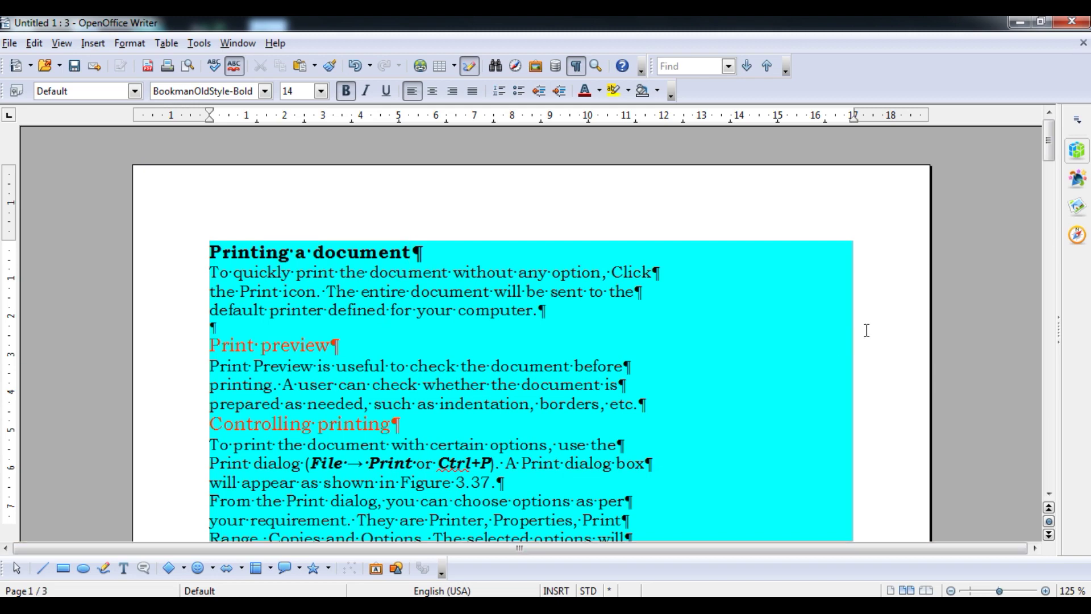
drag(1049, 139, 1050, 178)
click(169, 568)
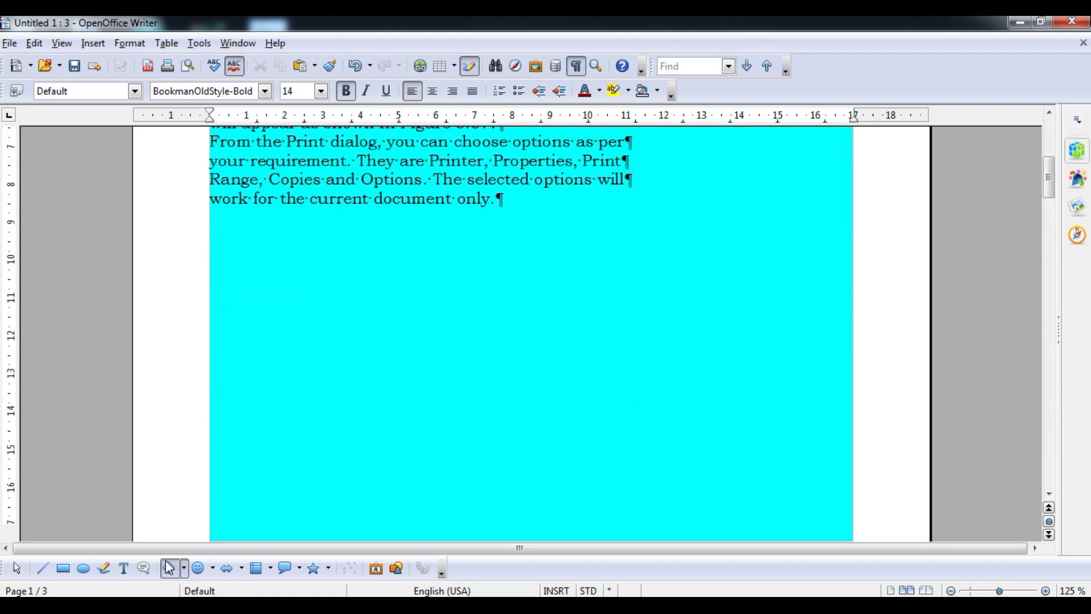
drag(283, 257, 428, 408)
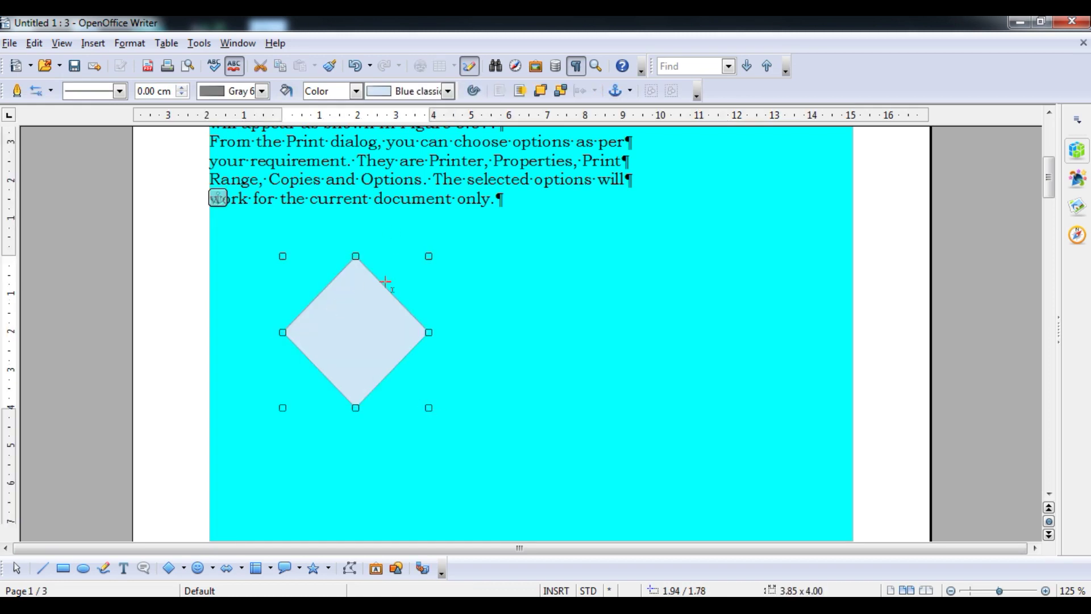
Add the text "lkjklj" inside the diamond shape.
double_click(353, 344)
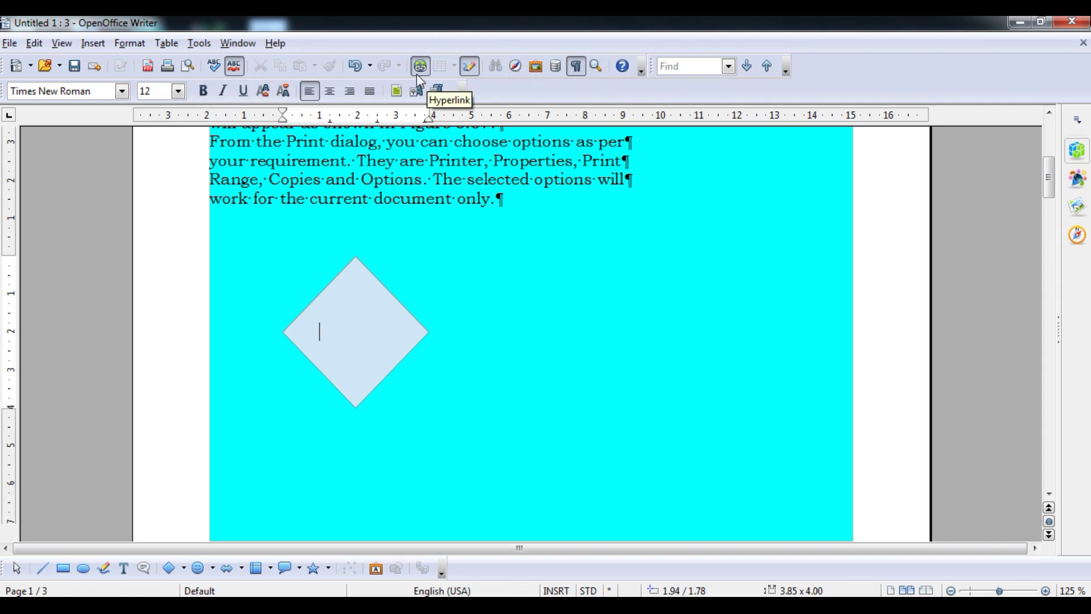
text(lkjklj)
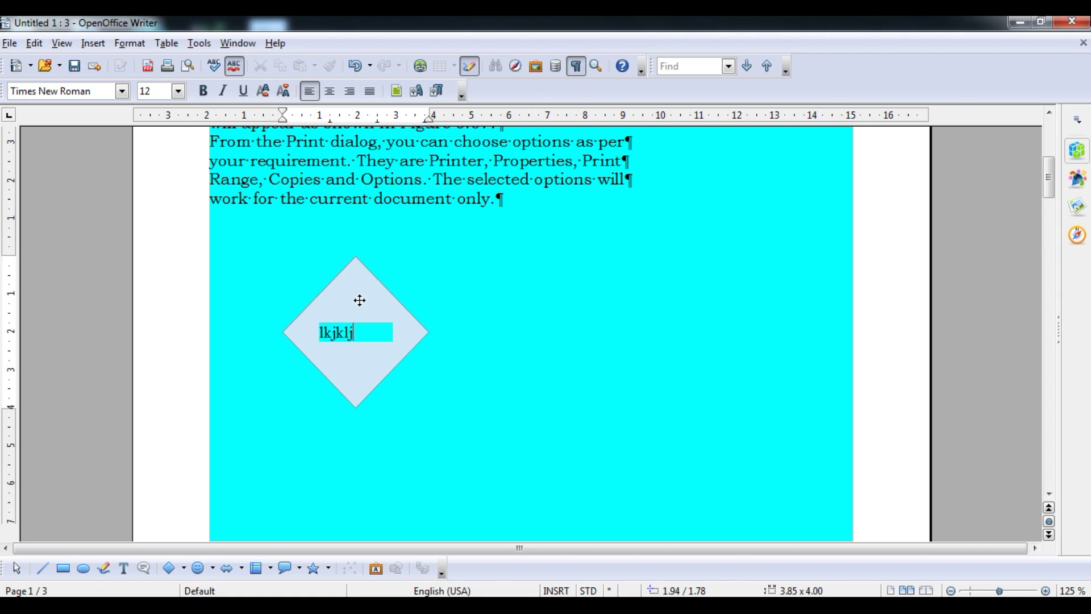
click(463, 315)
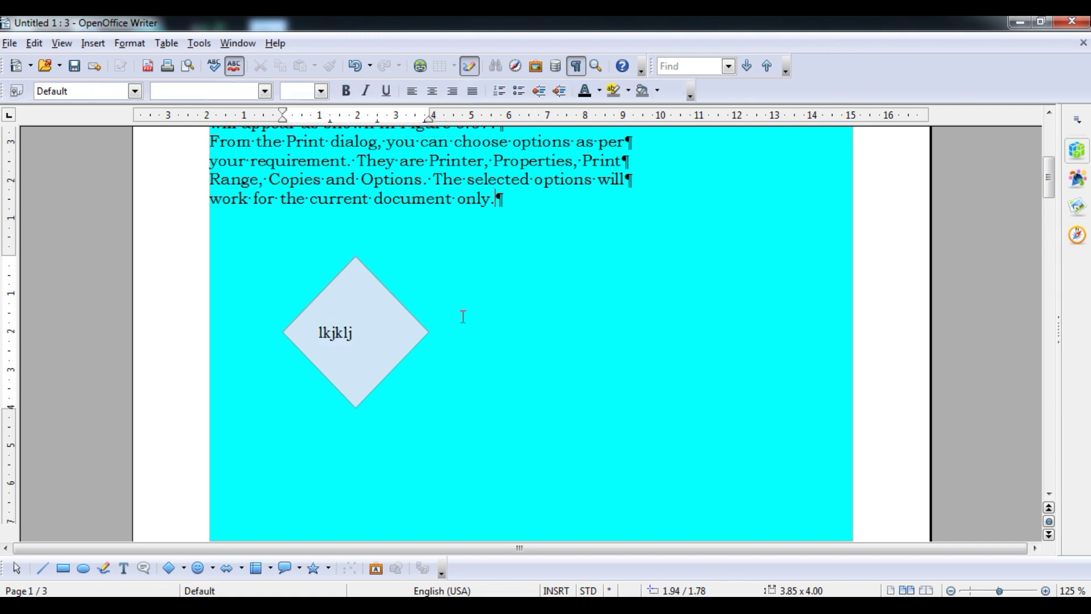
click(366, 310)
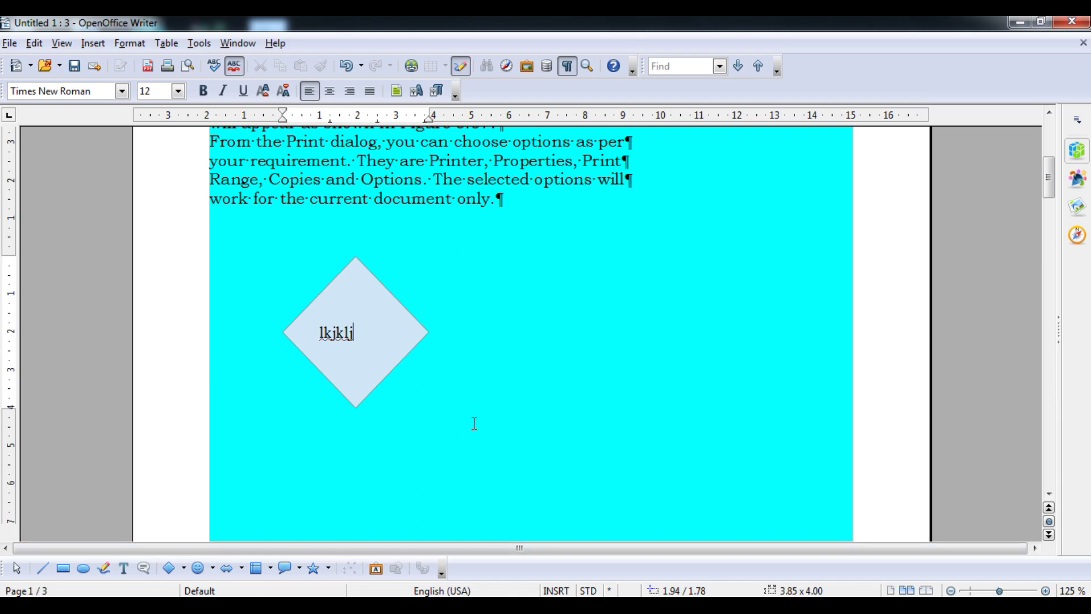
Check the print preview and the Writer print options while the diamond is selected, and close the Print dialog without printing.
click(15, 46)
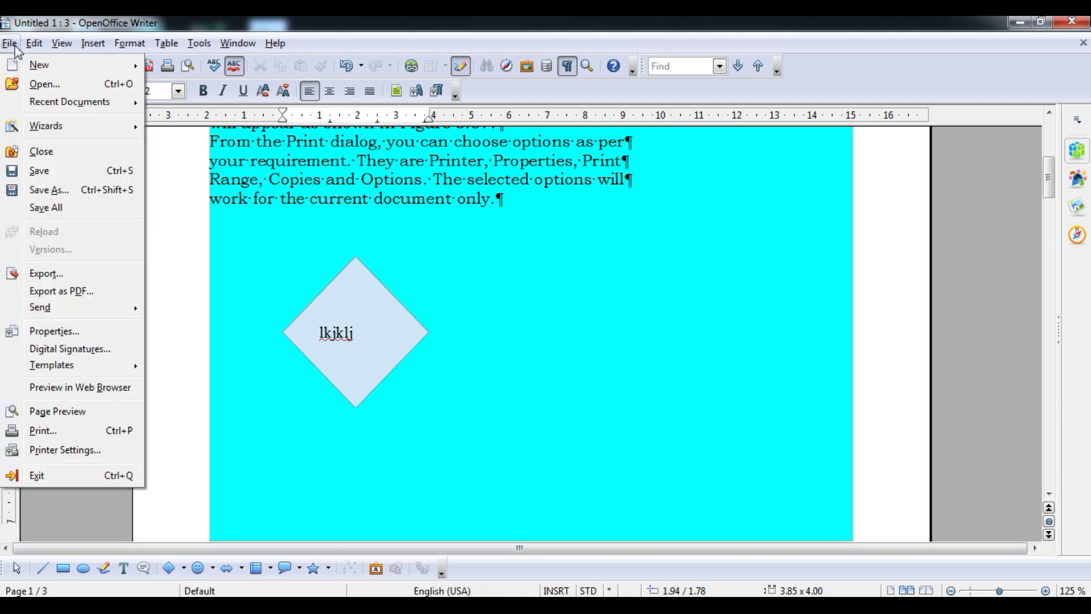
click(66, 430)
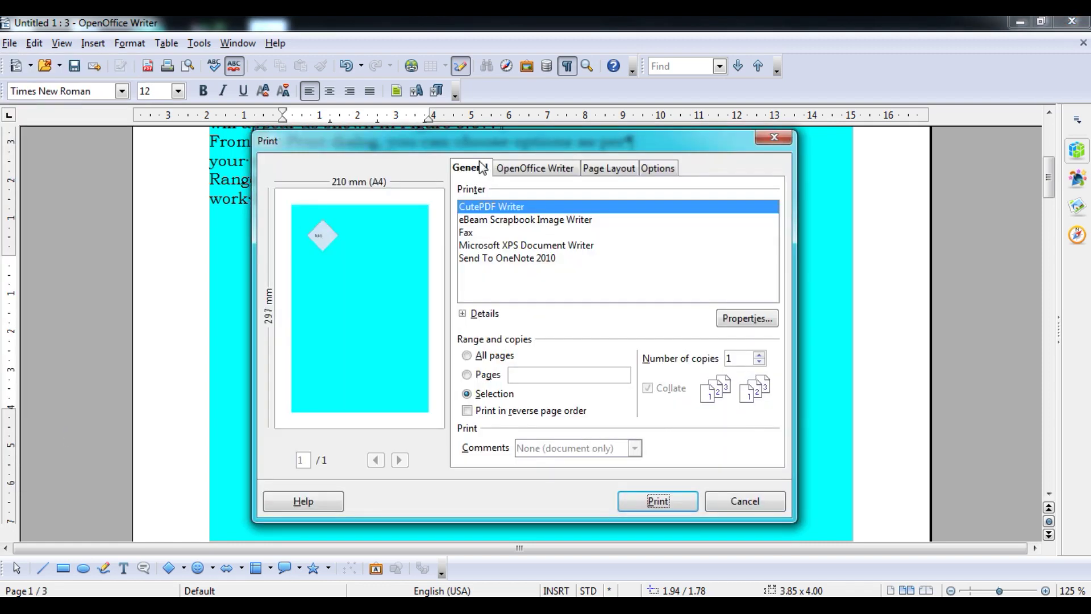
click(513, 175)
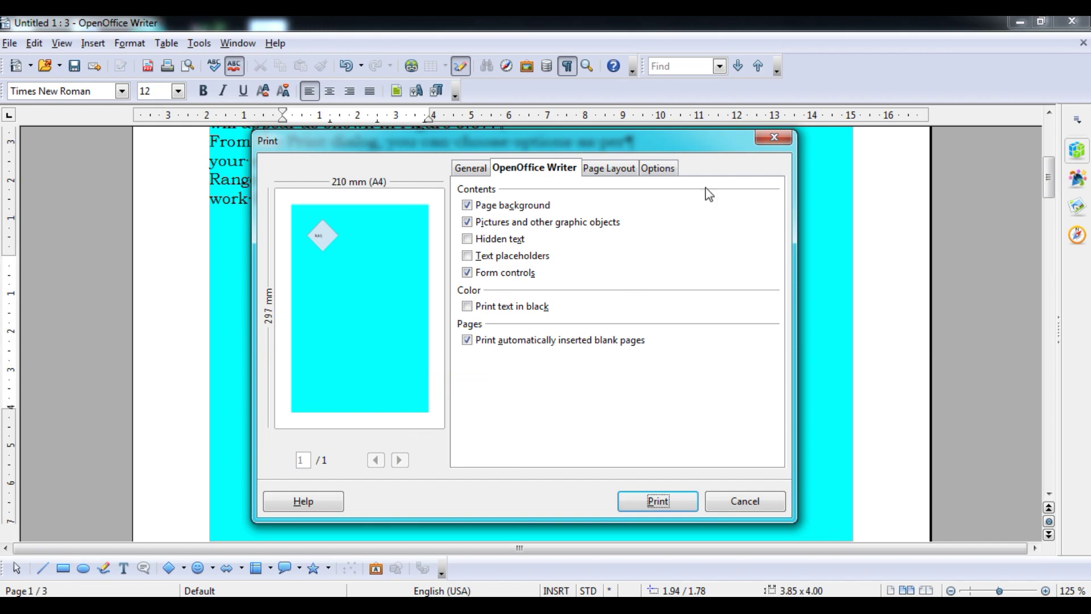
click(781, 142)
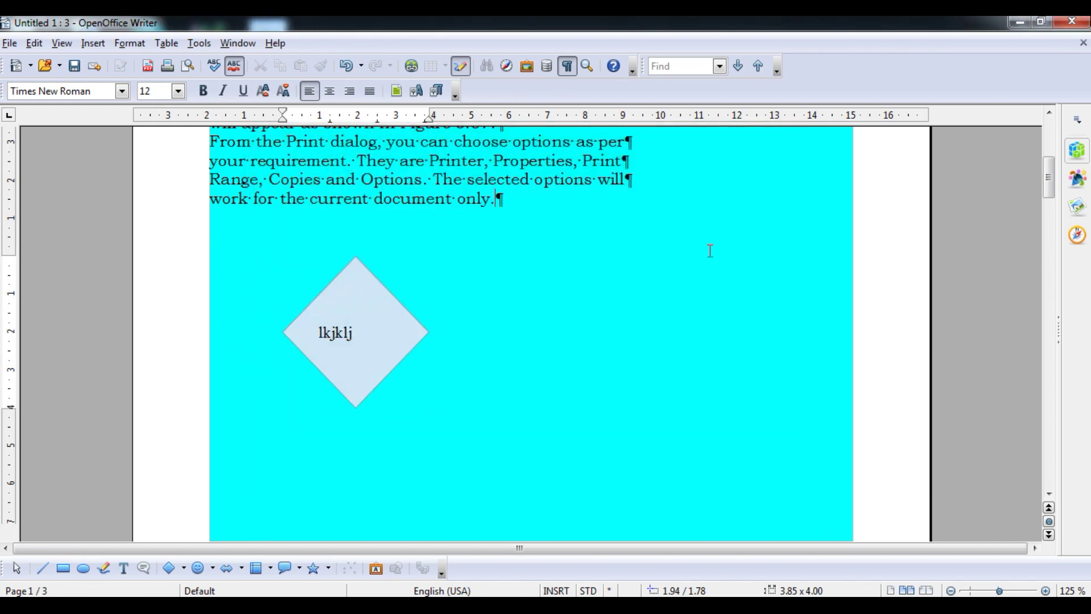
Open the Print dialog for all pages, try the Pictures and other graphic objects option, and exclude the page background from printing.
click(9, 44)
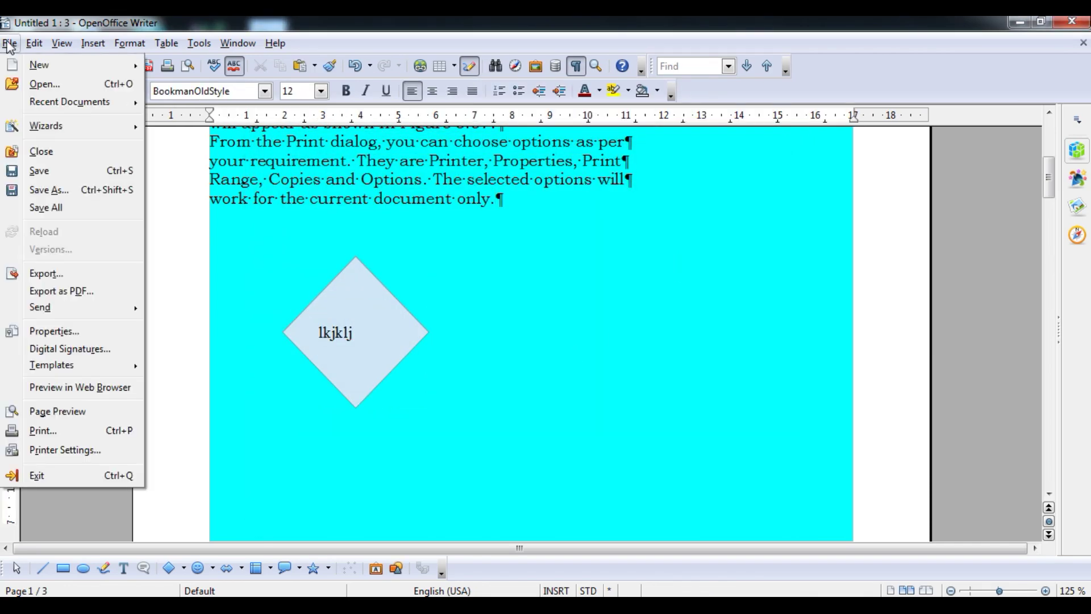
click(50, 429)
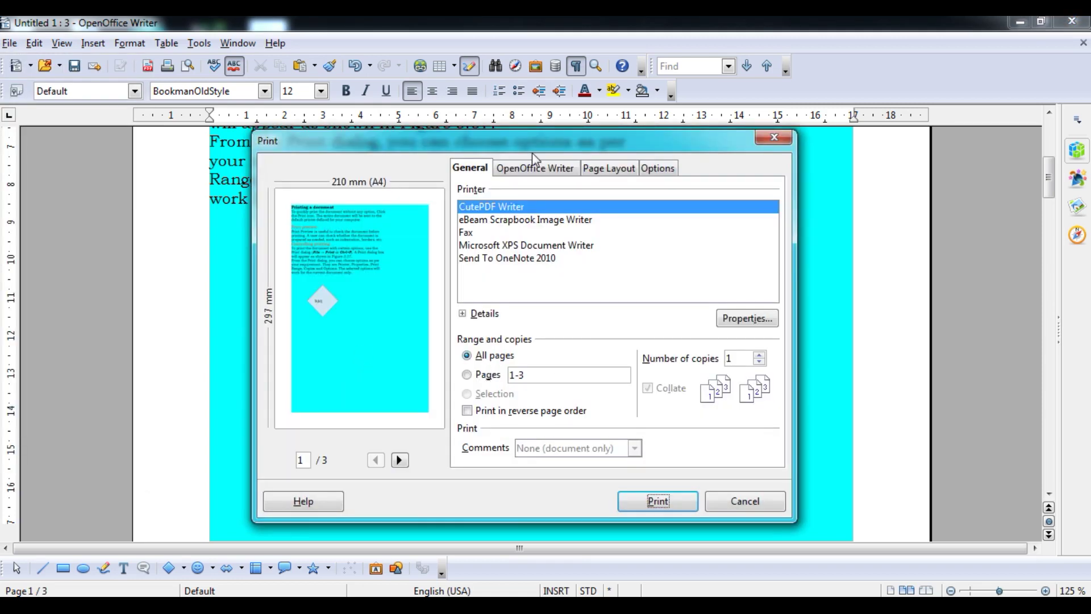
click(519, 170)
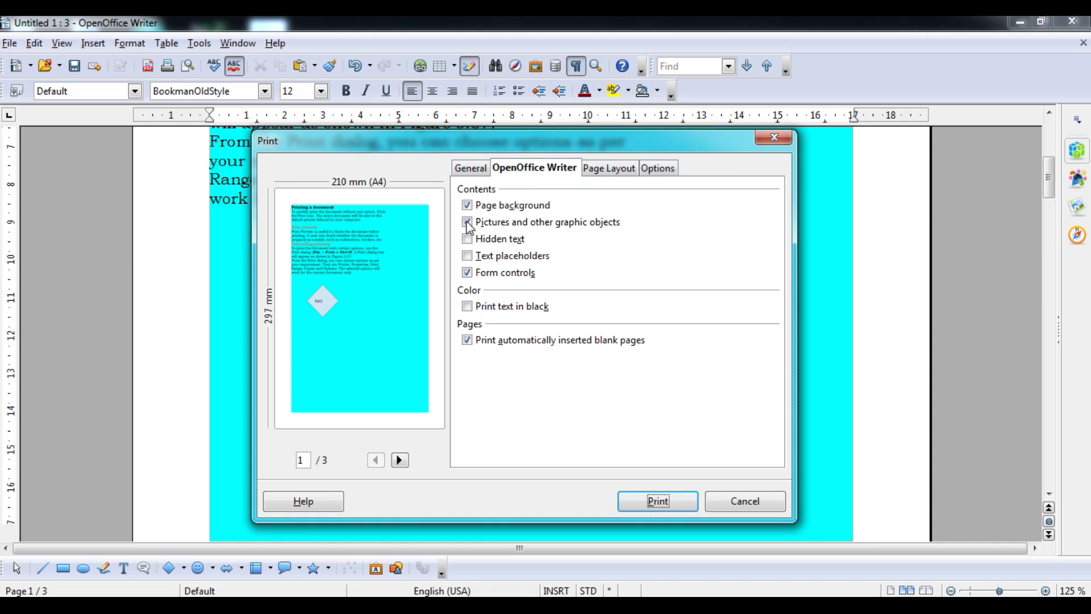
click(468, 222)
click(467, 222)
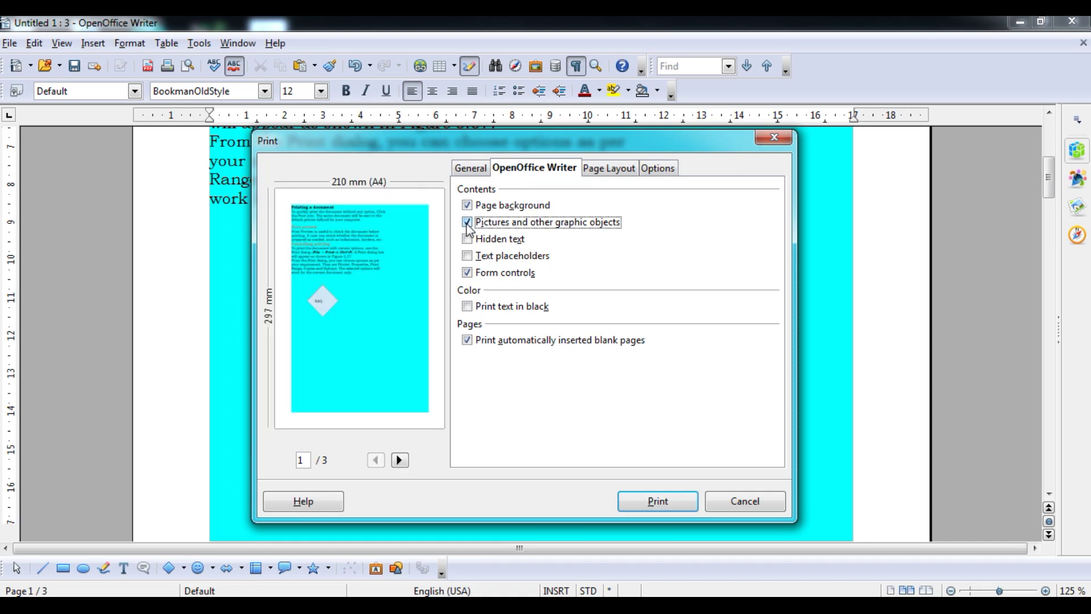
click(467, 224)
click(467, 206)
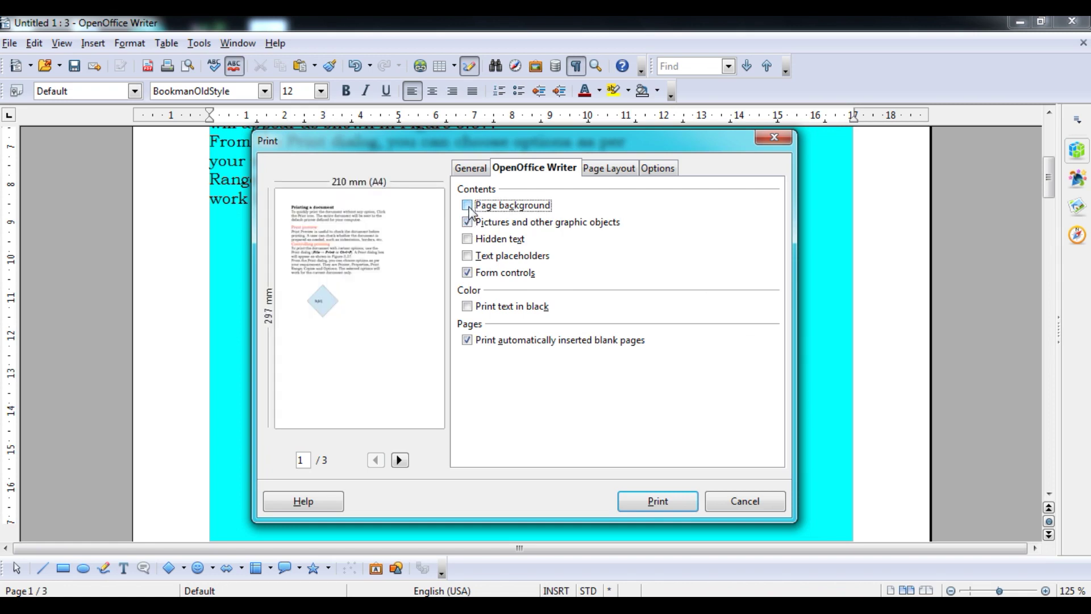
Try the option to print text in black and turn it off again.
click(467, 307)
click(467, 306)
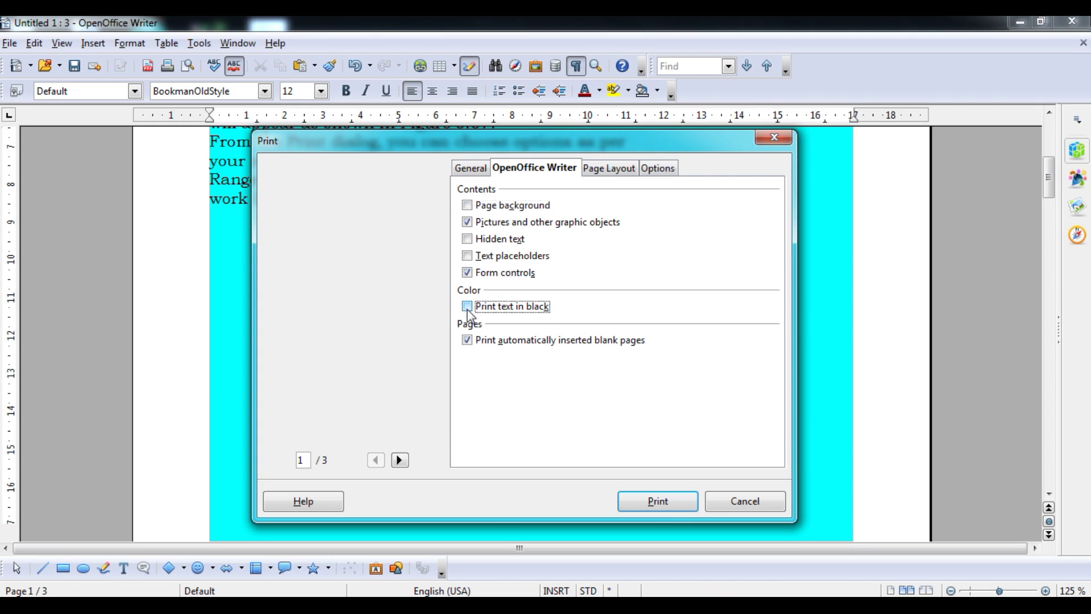
Examine the Pages per sheet and Order choices in the page layout settings, and try drawing a border around each page.
click(610, 171)
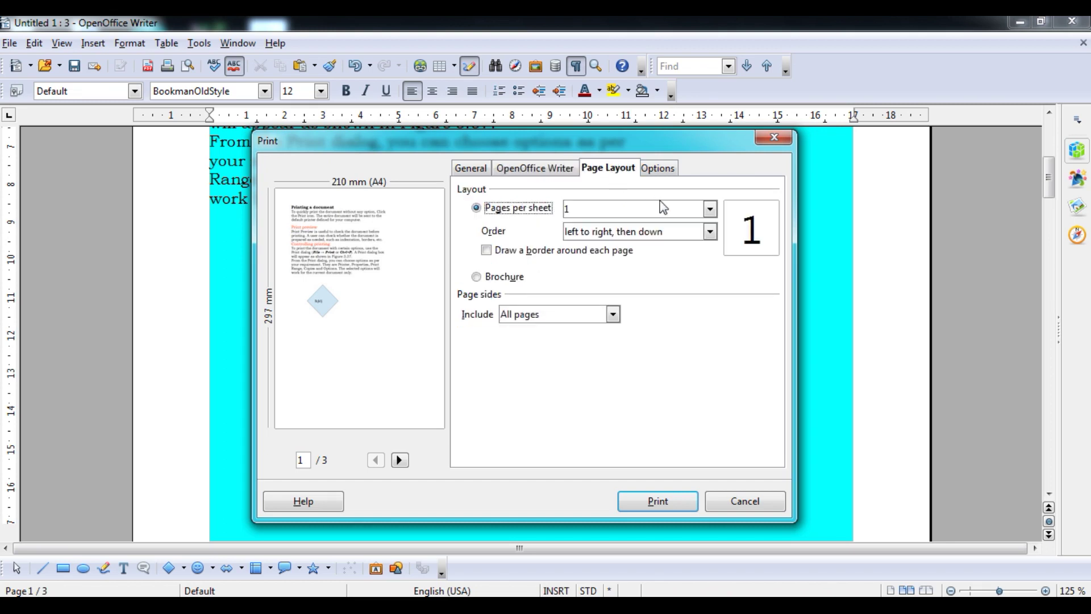
click(710, 209)
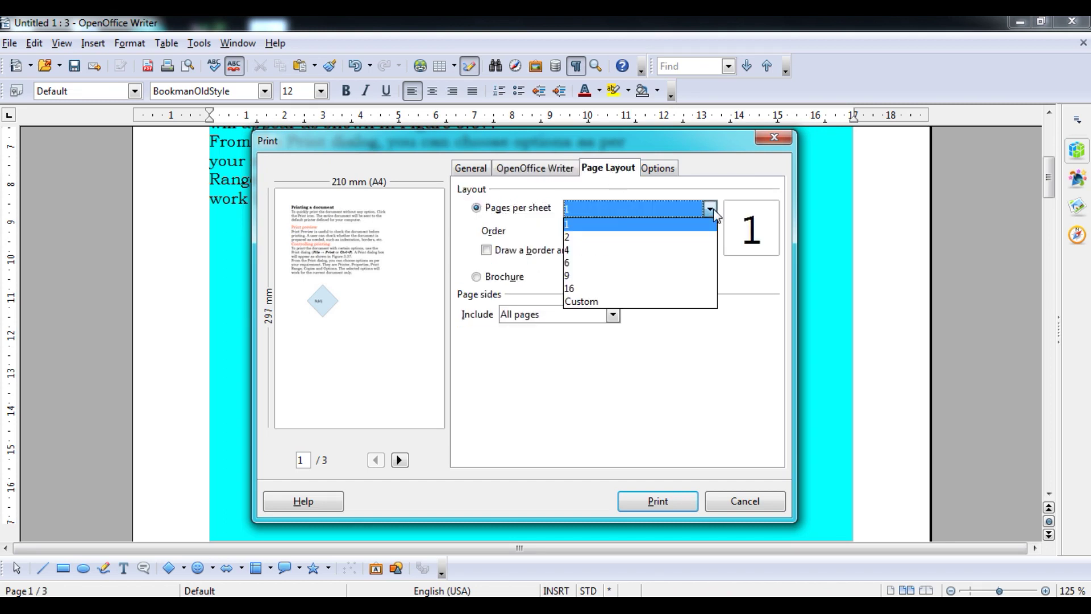
click(714, 210)
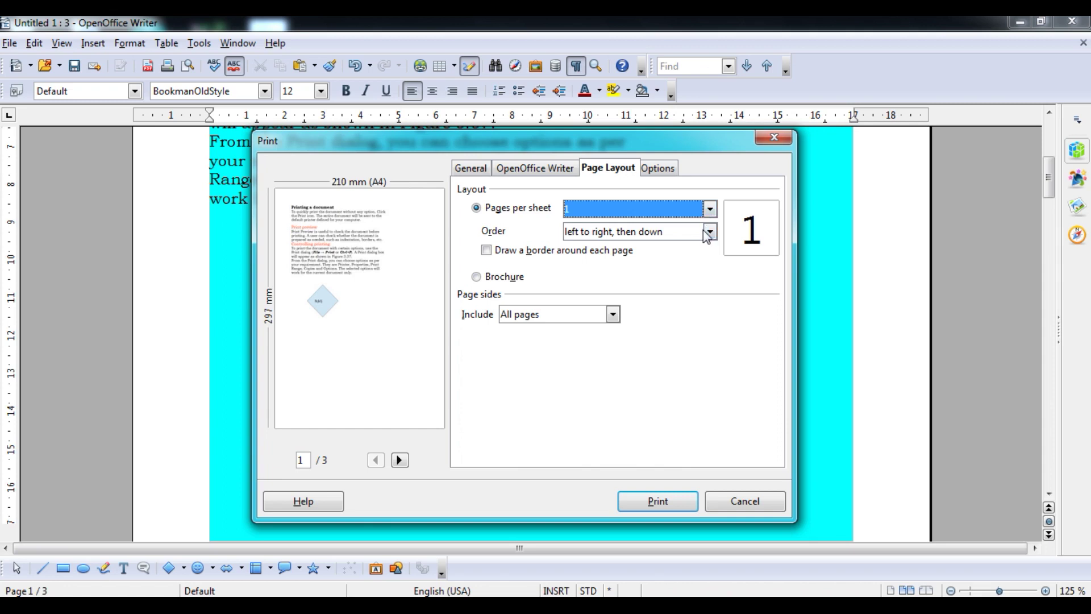
click(708, 231)
click(707, 234)
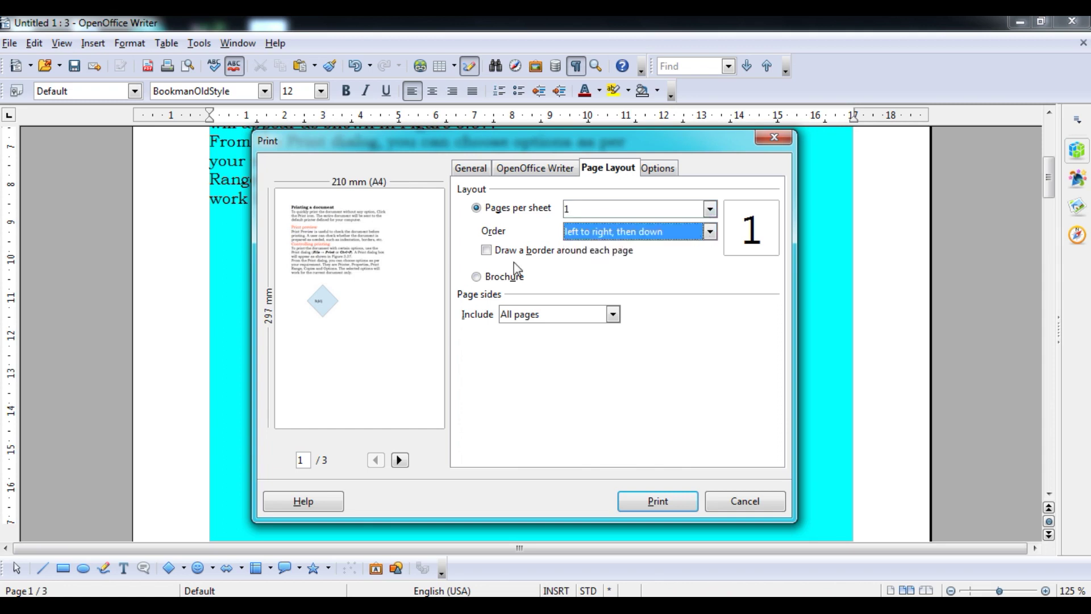
click(489, 255)
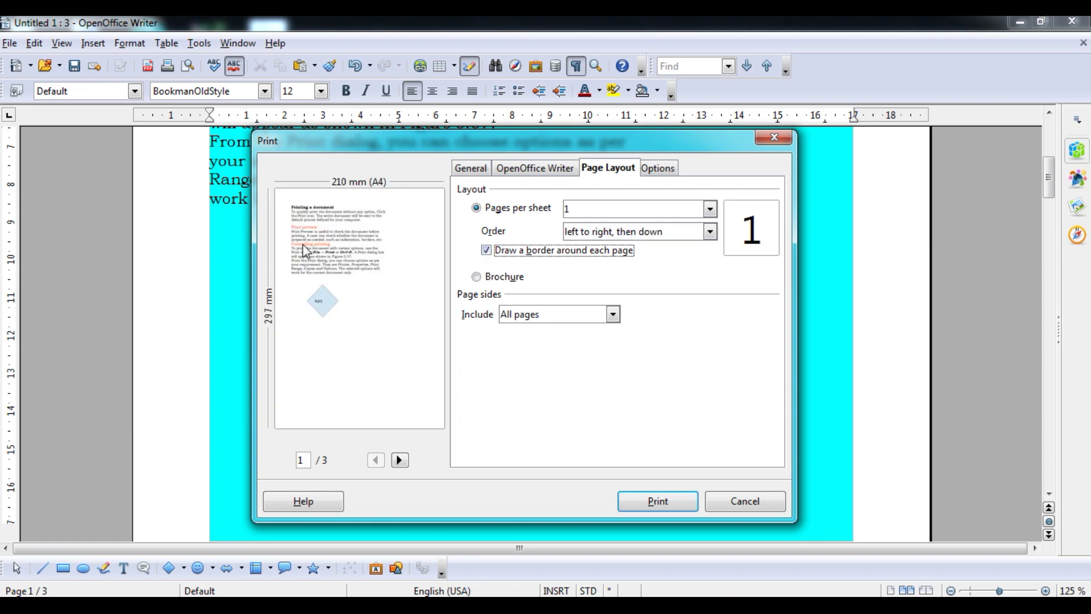
click(490, 250)
Review the page sides that can be included, keeping All pages, and look over the print-to-file and paper tray options.
click(612, 316)
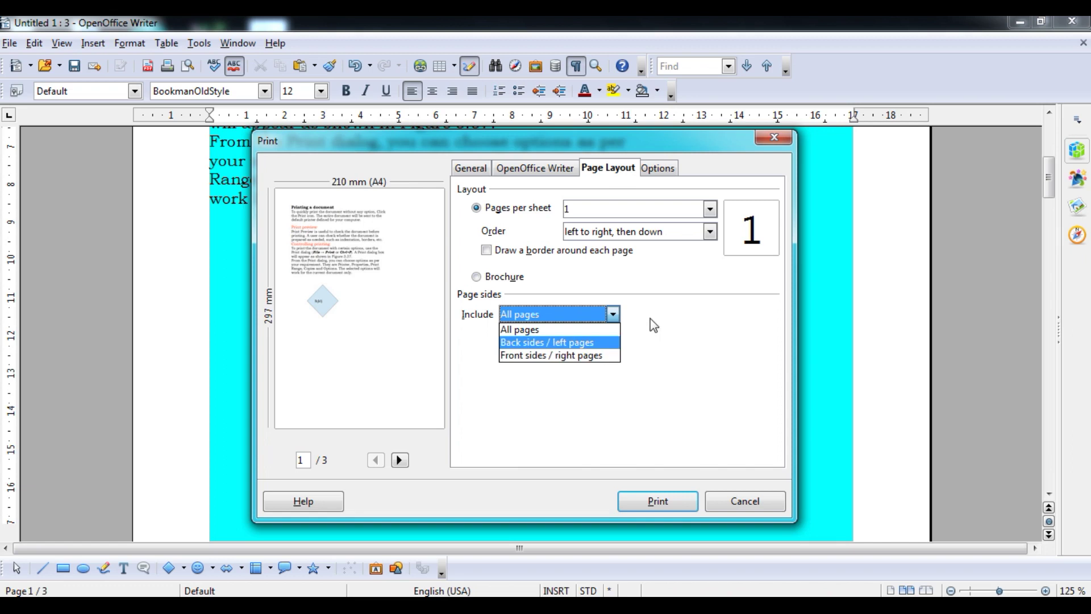
key(Down)
key(Down)
key(Up)
key(Up)
key(Return)
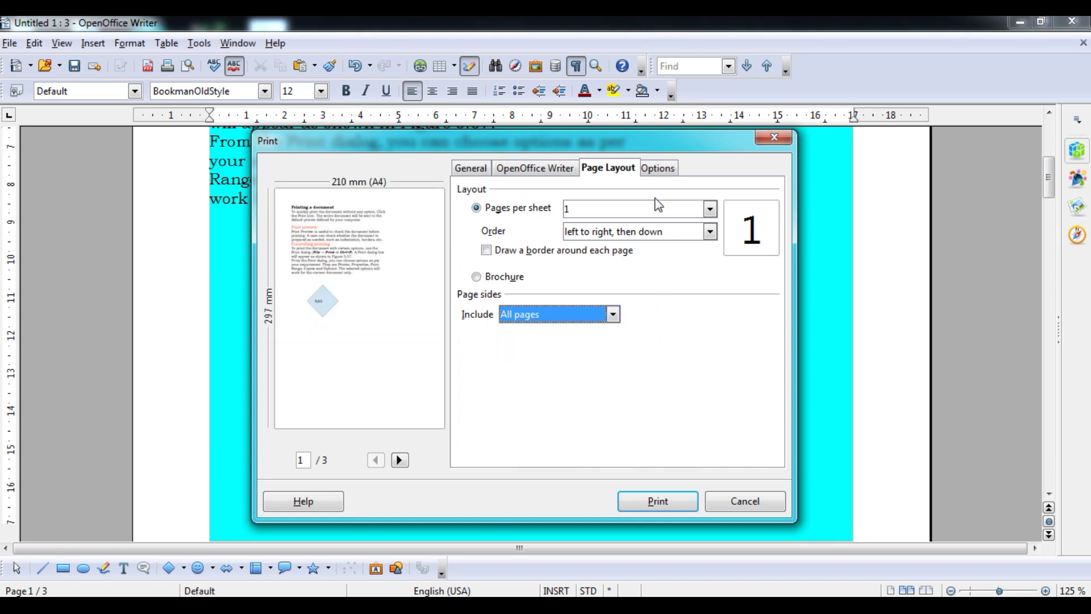
click(664, 171)
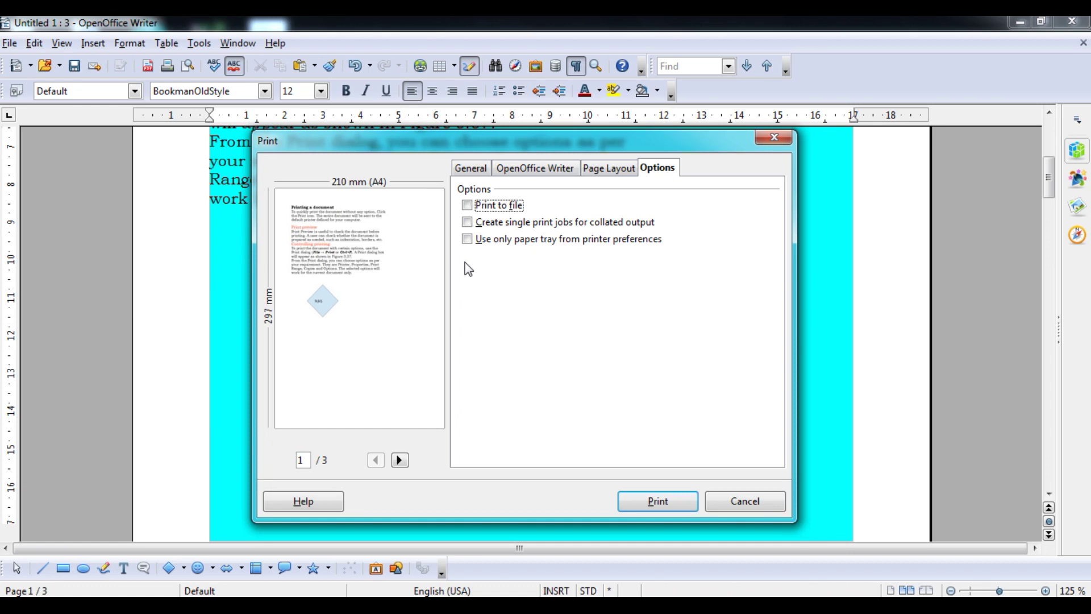
Print all pages with CutePDF Writer and save the output on the Desktop as "Print Job".
click(476, 171)
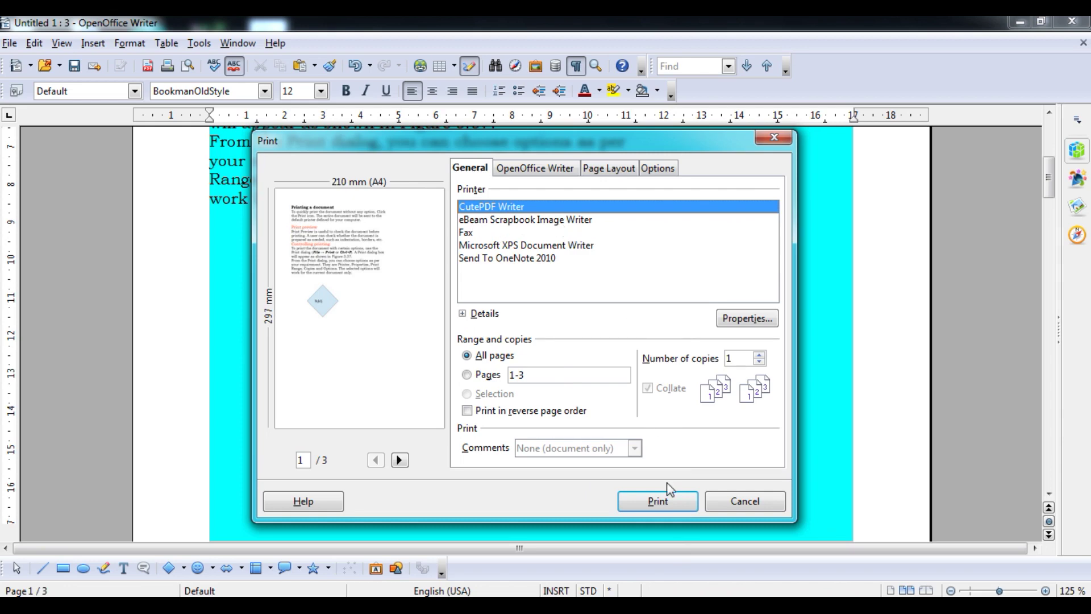
click(657, 500)
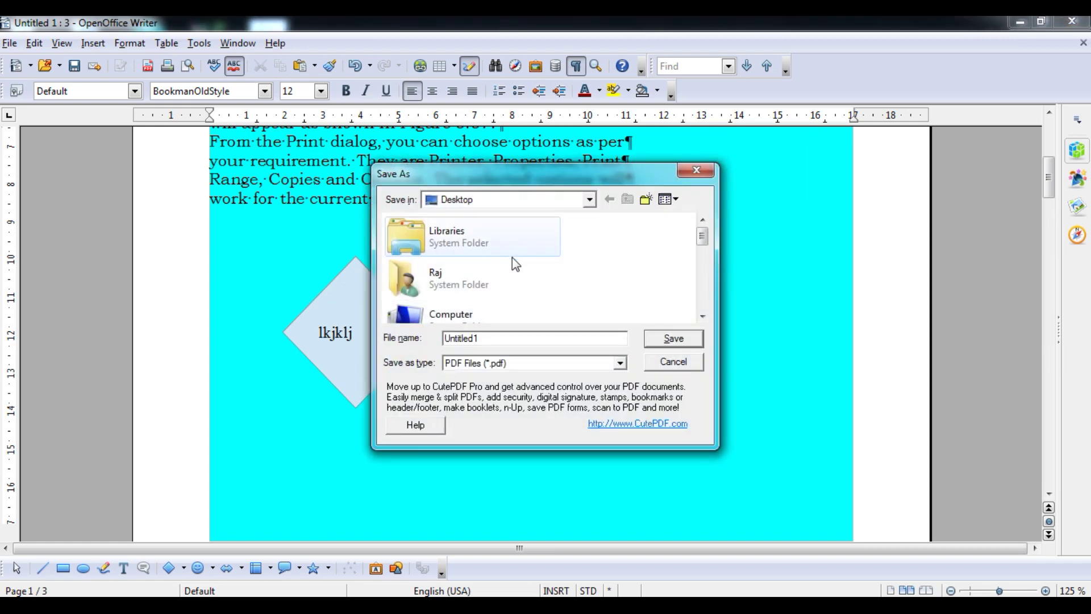
double_click(496, 341)
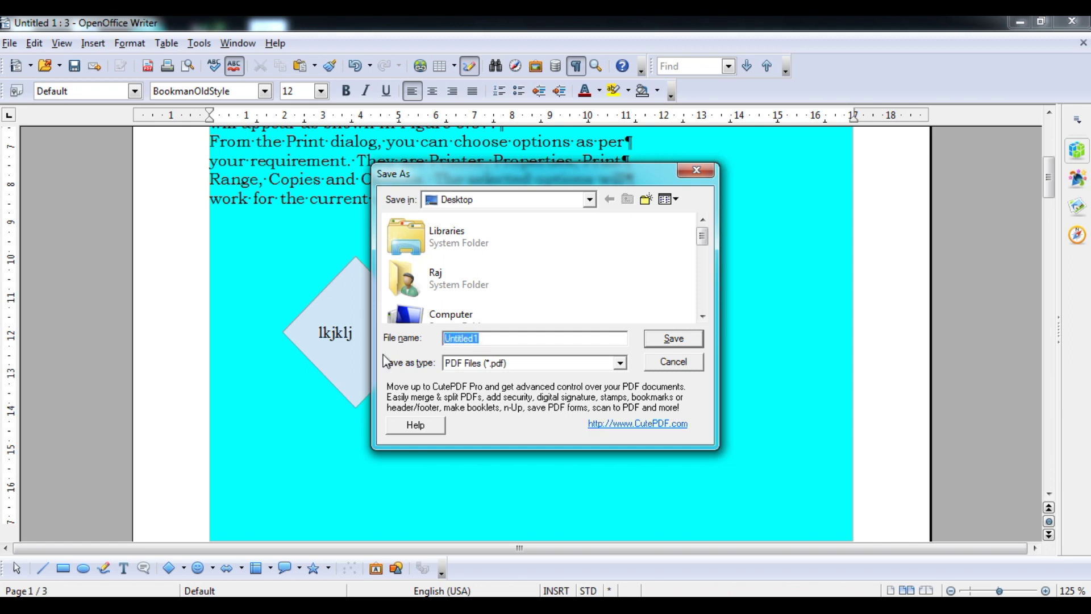
text(Print Job)
click(674, 339)
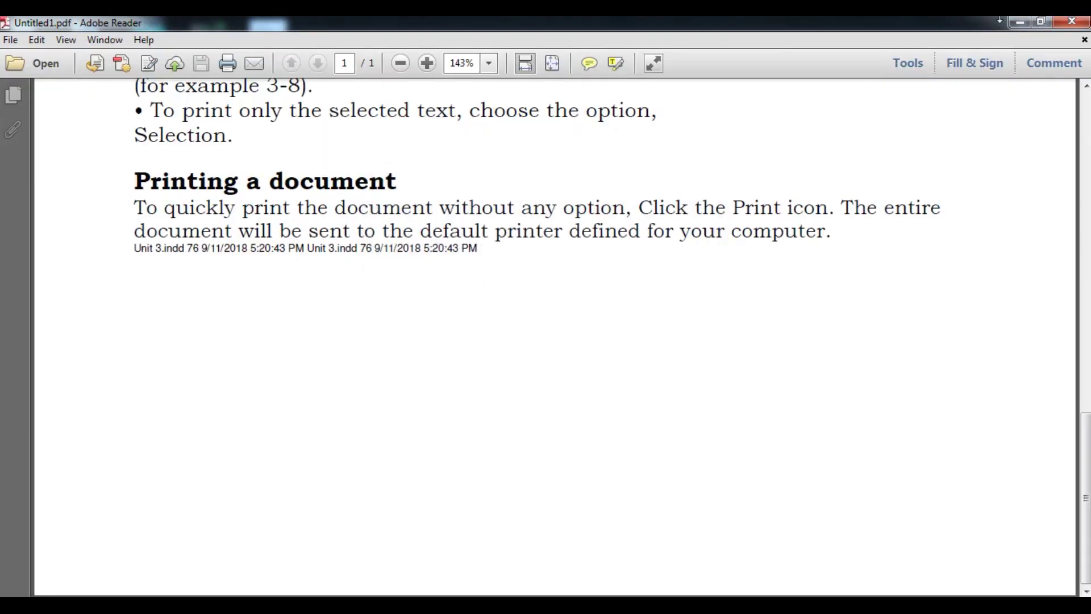
Open the Print Job PDF from the desktop, look through its pages without background, and close it.
click(1018, 22)
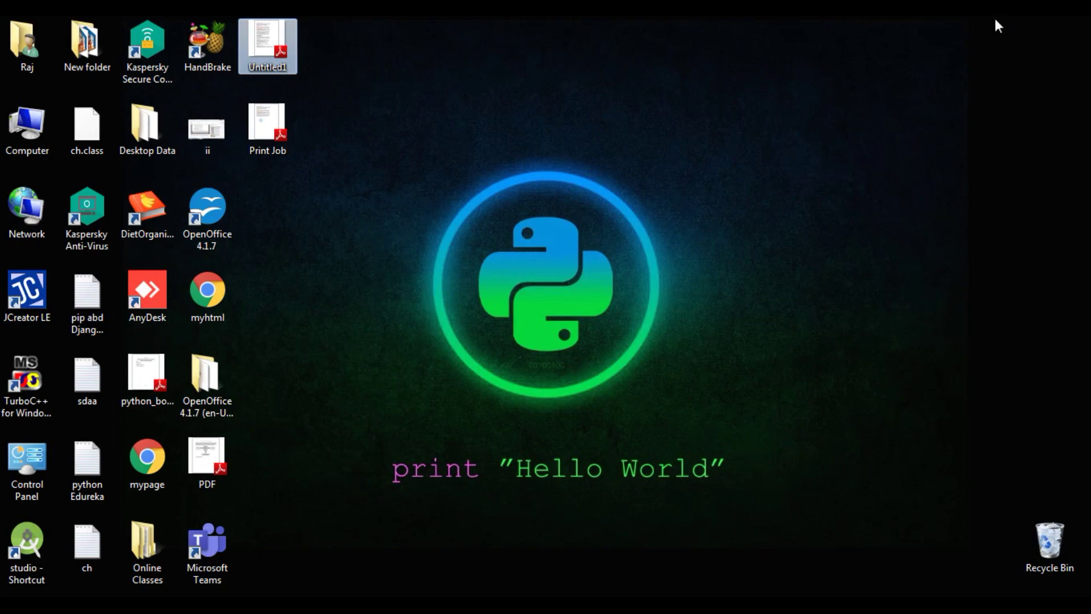
double_click(267, 153)
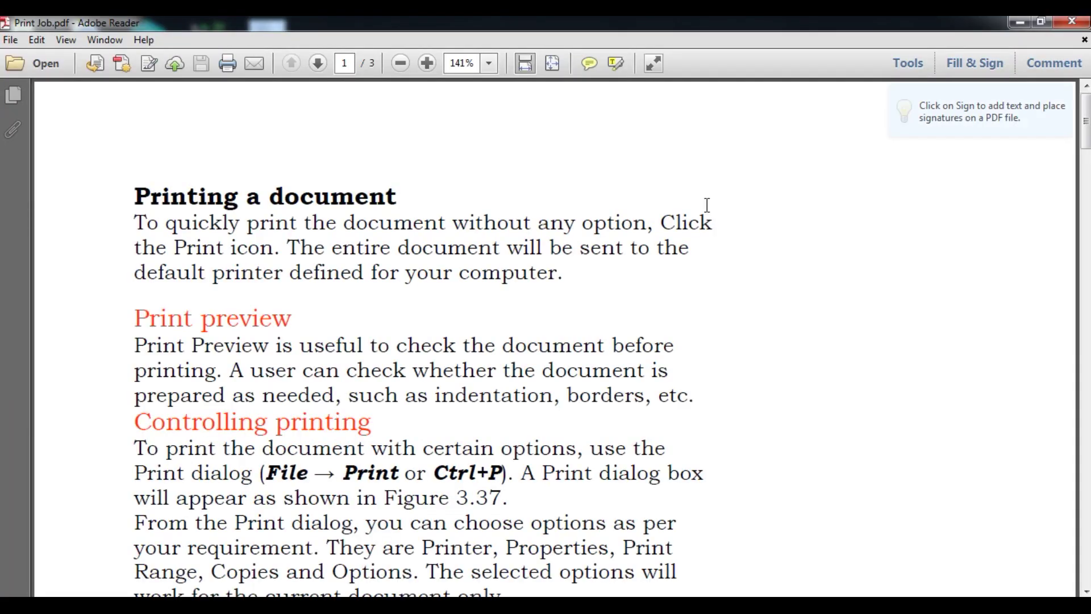
drag(1086, 122, 1078, 364)
click(1072, 21)
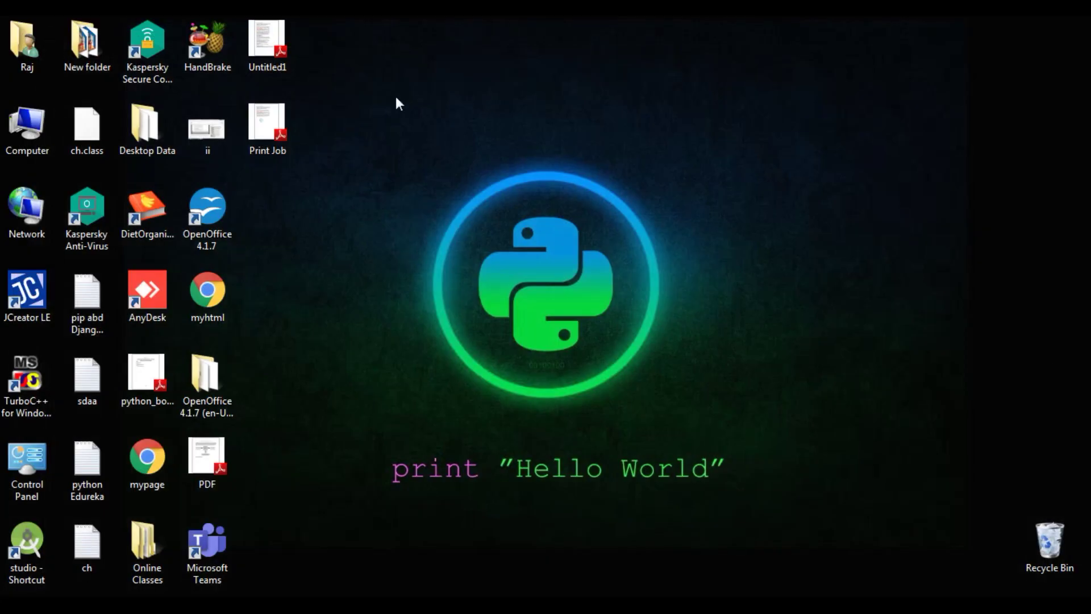
Delete the Print Job PDF from the desktop.
click(254, 138)
key(Delete)
key(Return)
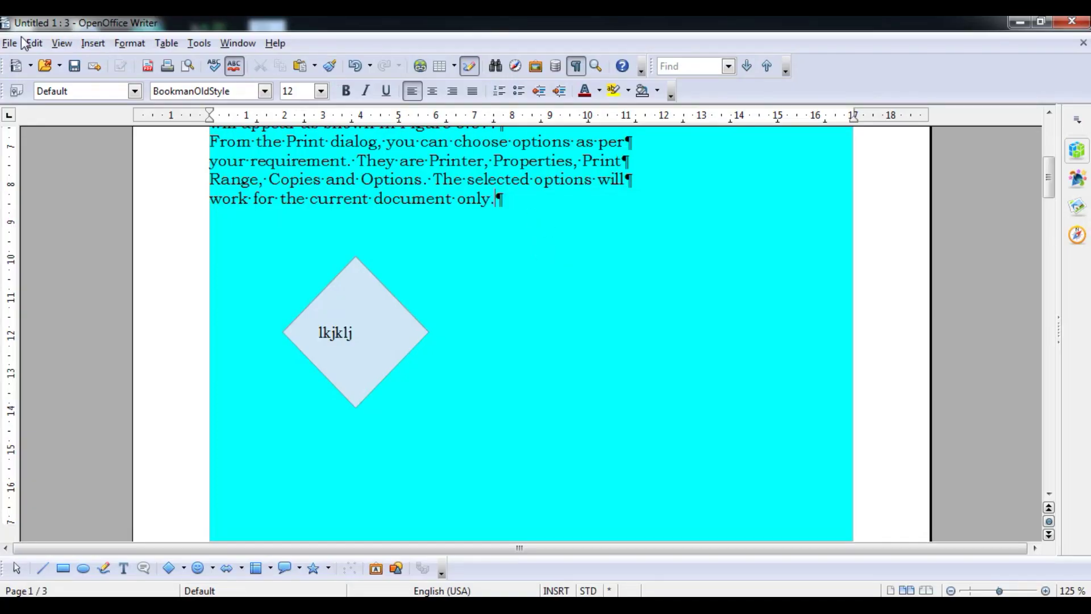
Return to the Writer document's Print dialog and include the page background and text placeholders in the printout.
click(10, 44)
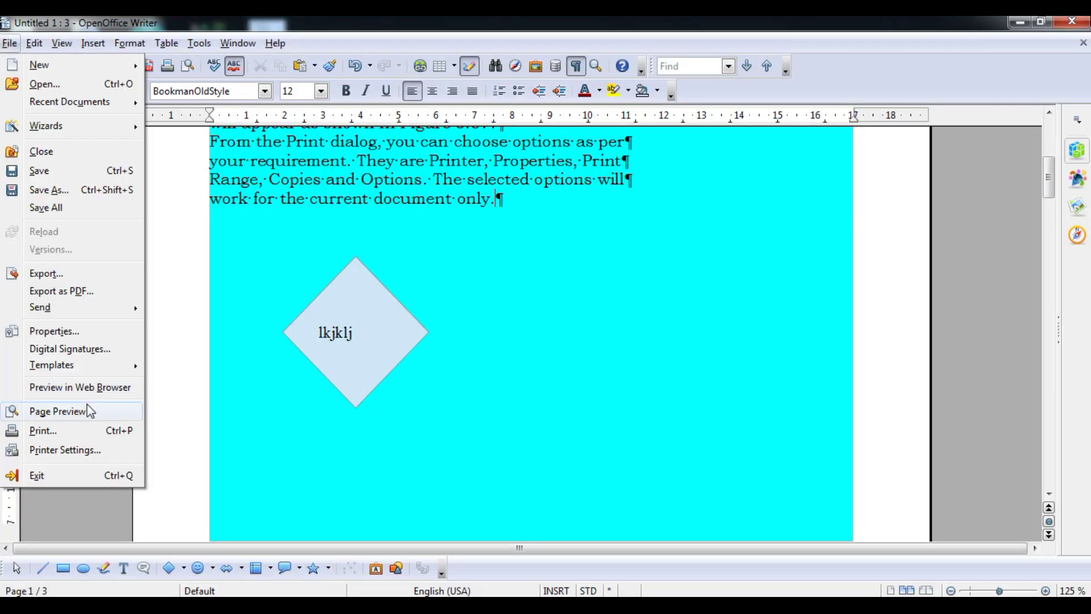
click(62, 435)
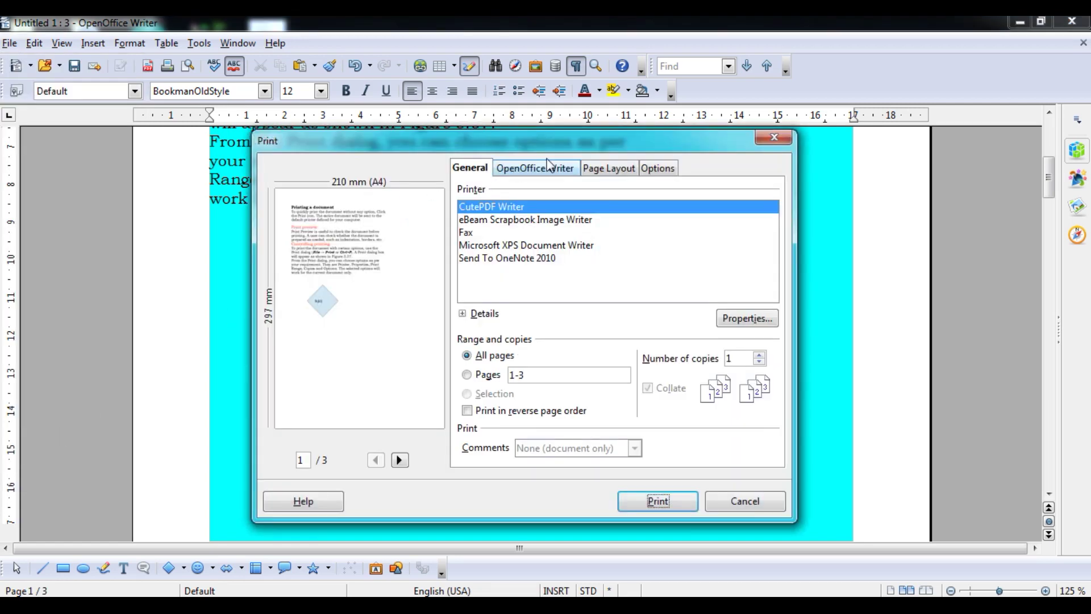
click(546, 169)
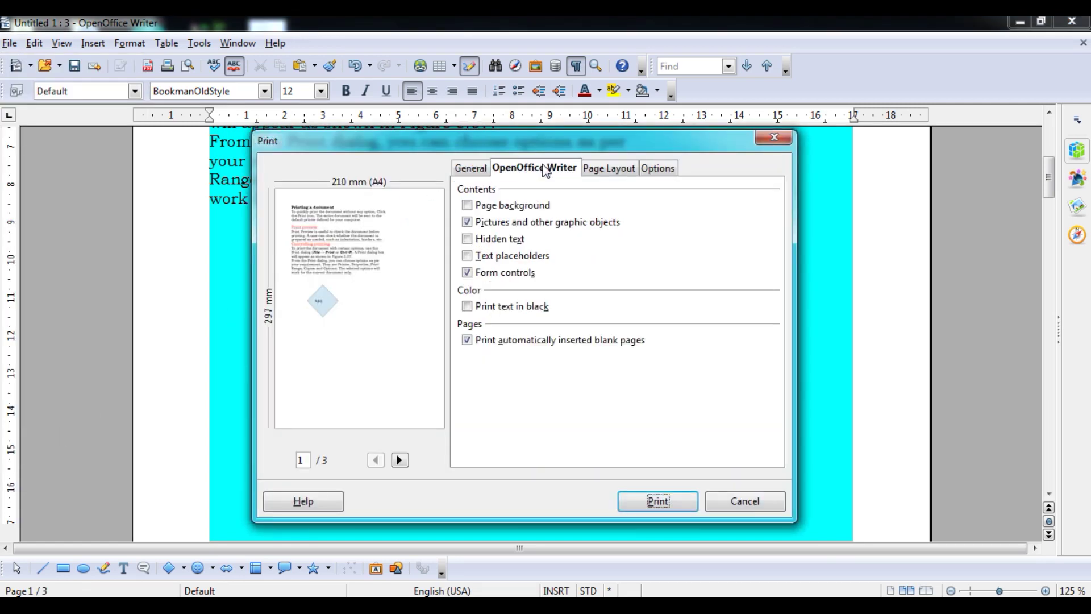
click(501, 206)
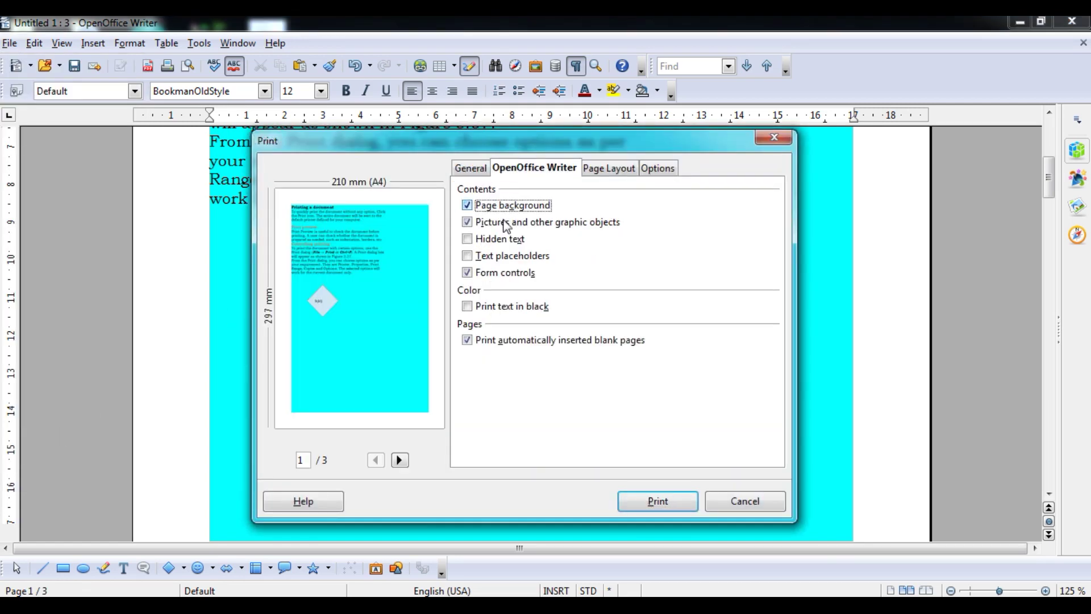
click(472, 256)
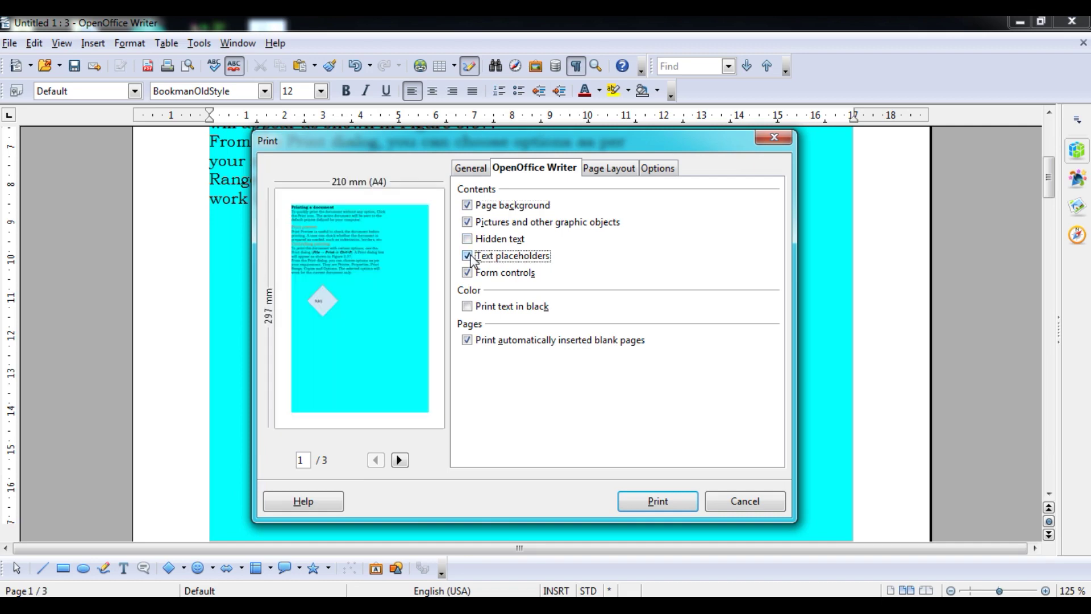
Print the document with its page background to a new PDF on the Desktop named "Print Job".
click(668, 503)
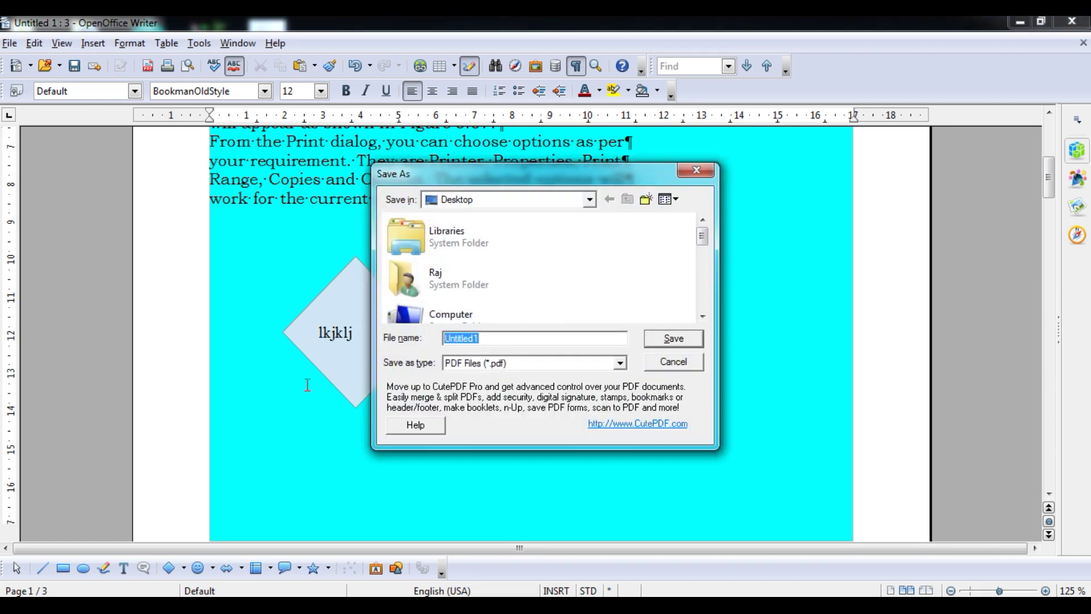
text(Pi)
key(BackSpace)
text(rint Job)
click(673, 338)
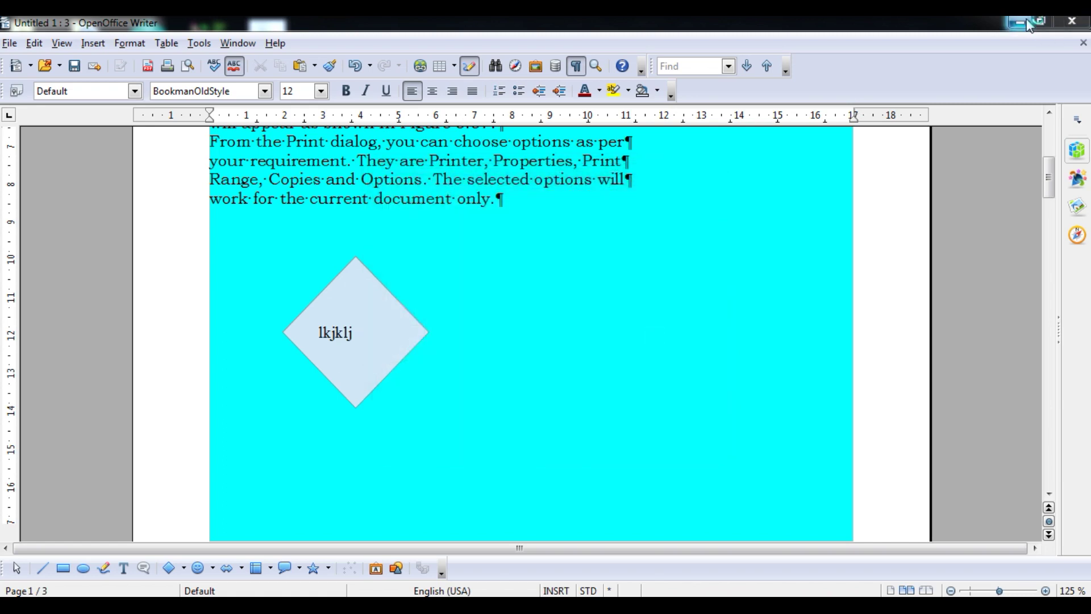
Open the new Print Job PDF in Adobe Reader and check how the page background was printed.
click(1028, 23)
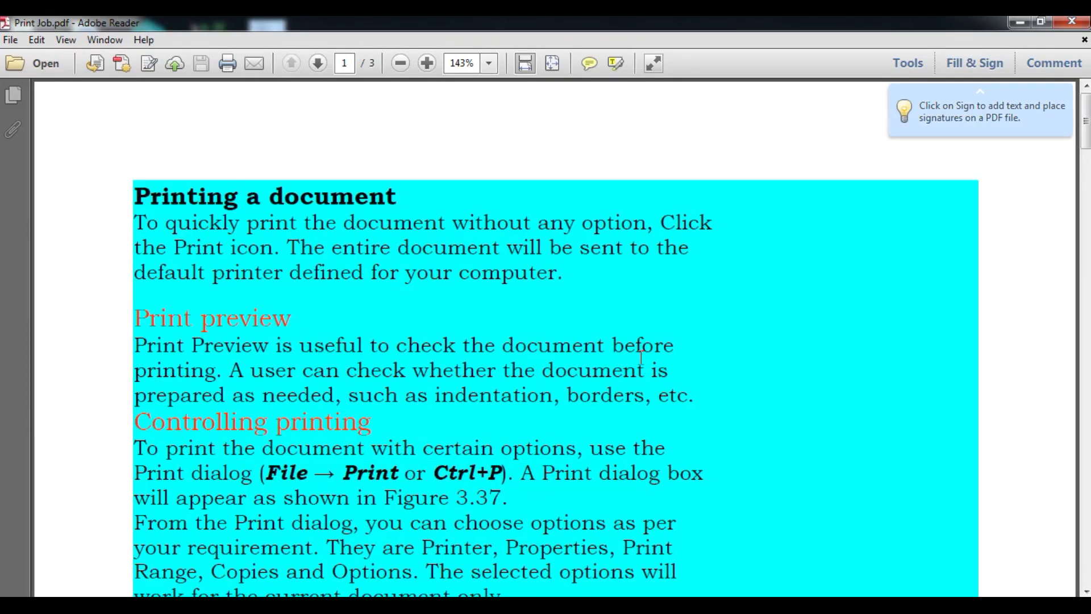
mouse_move(1086, 125)
mouse_down()
mouse_move(1086, 210)
mouse_move(1086, 125)
mouse_move(1083, 193)
mouse_move(1085, 136)
mouse_up()
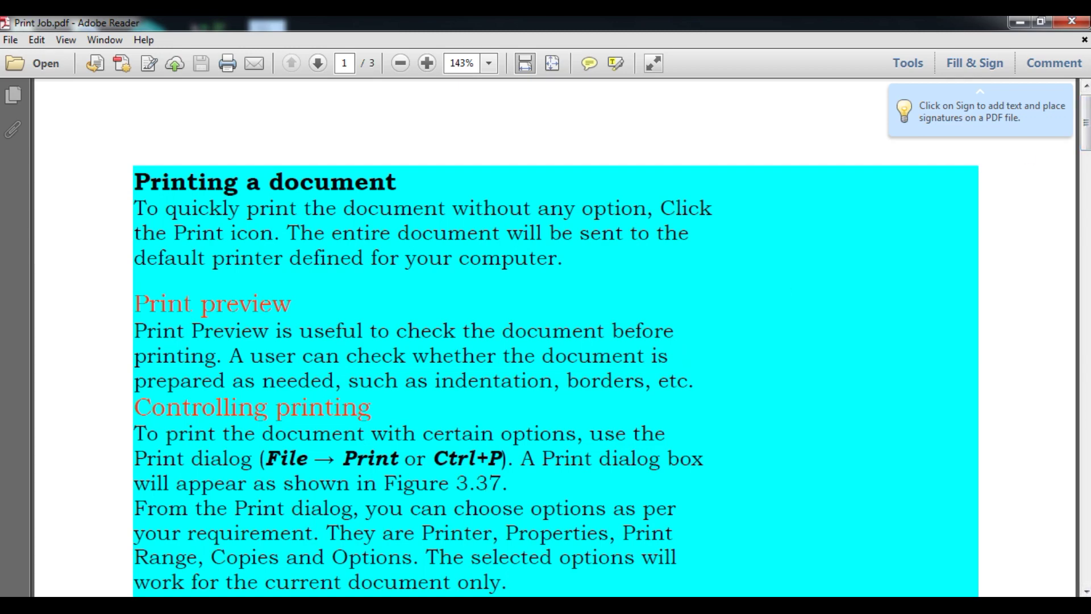
mouse_move(447, 551)
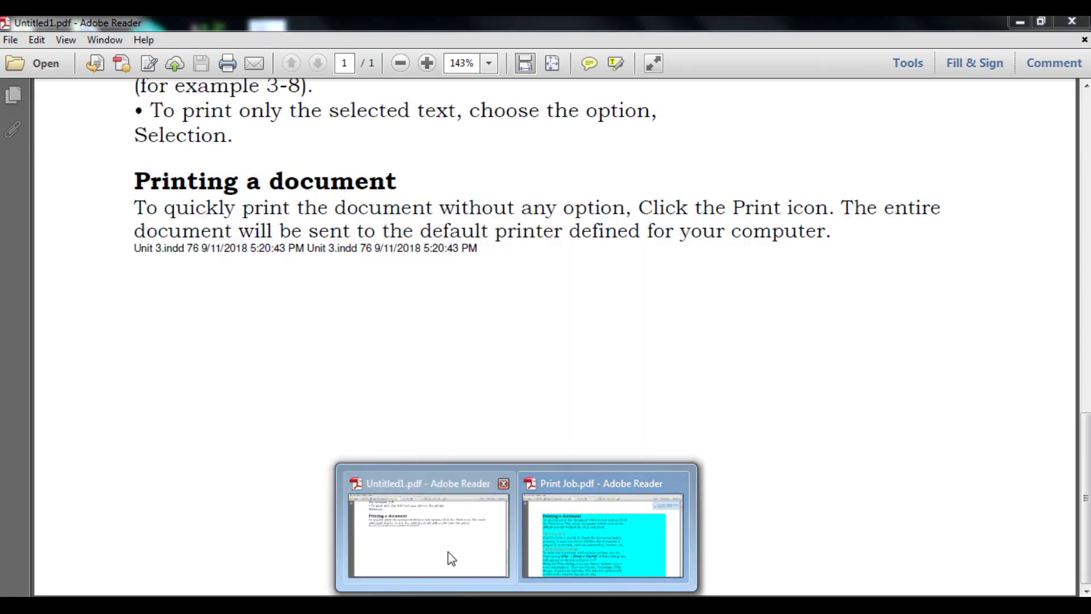